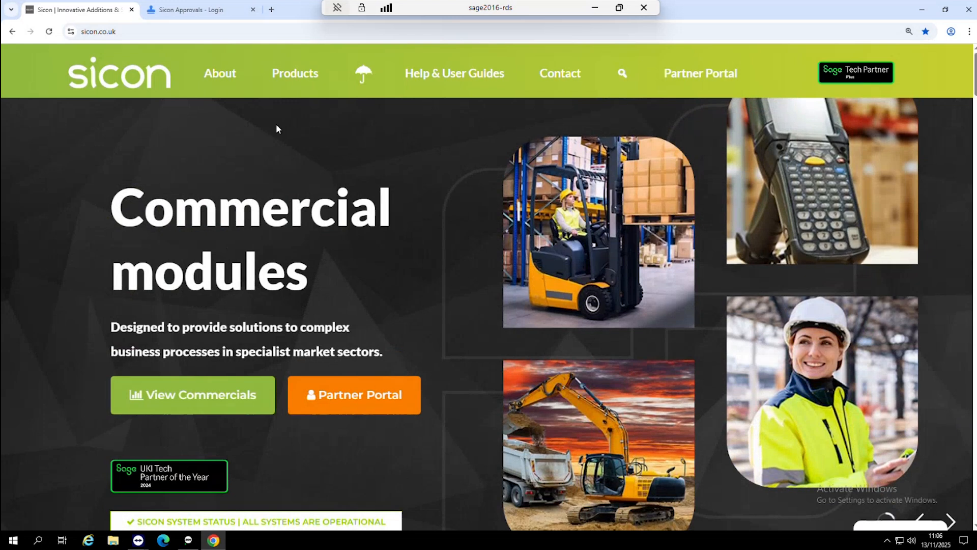
Open the Documents product page on the Sicon website and look at its Help & User Guide.
mouse_move(305, 76)
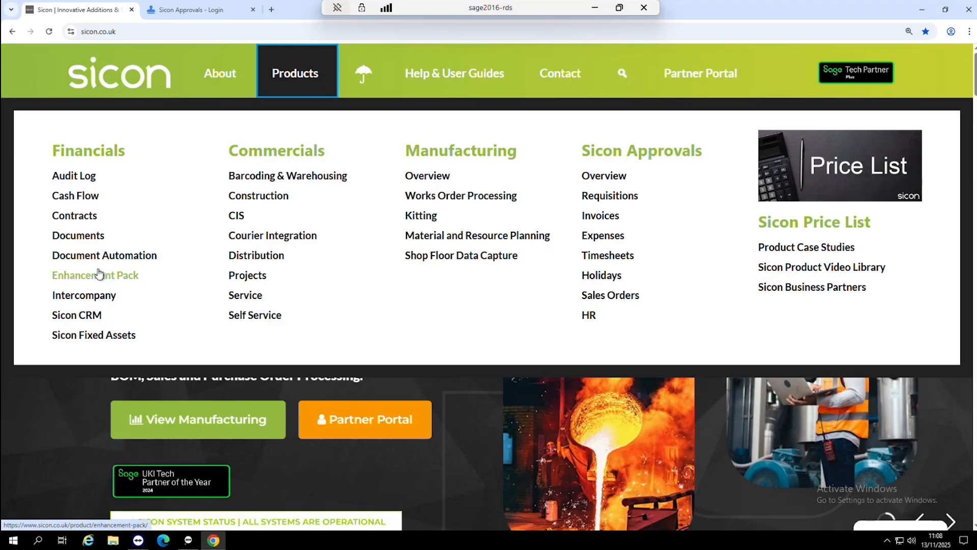
click(92, 243)
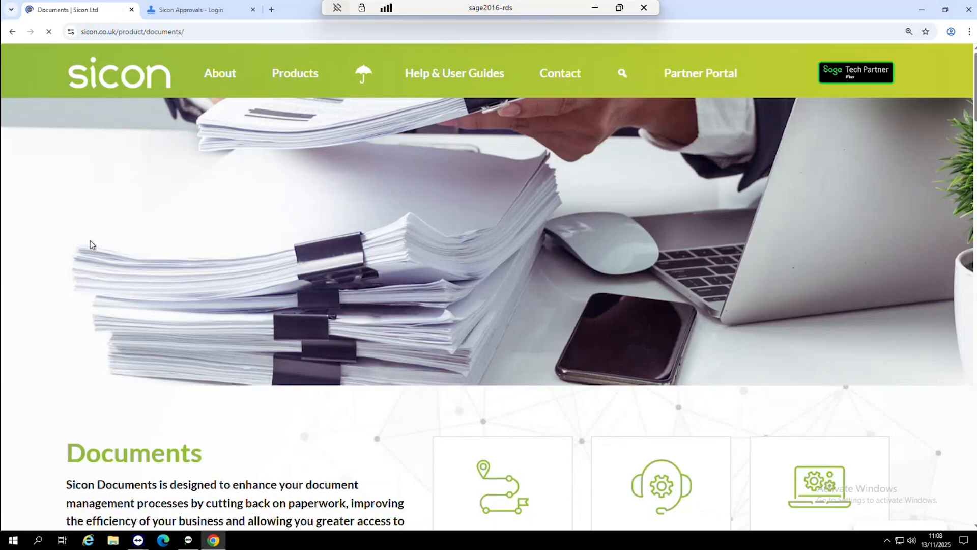
scroll(511, 330, down, 4)
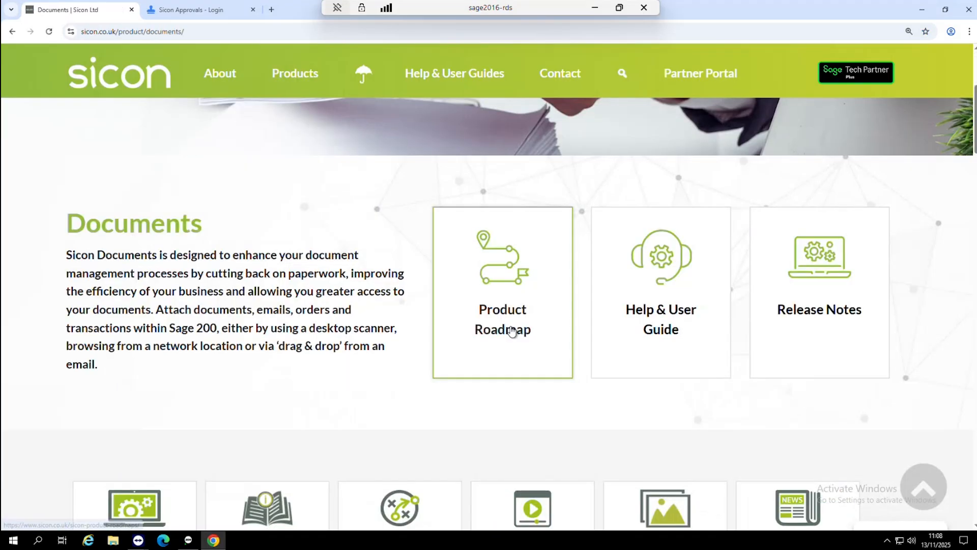
click(673, 308)
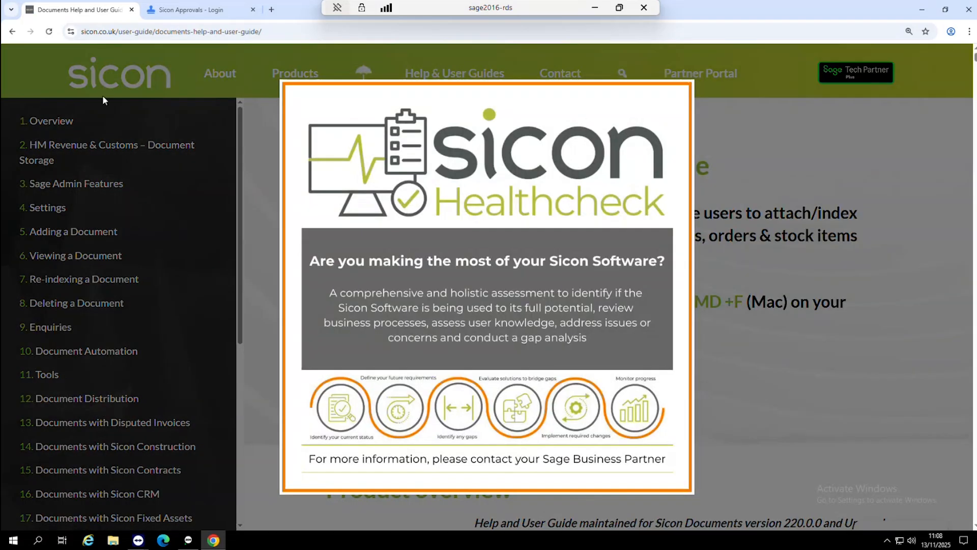
click(763, 126)
click(13, 32)
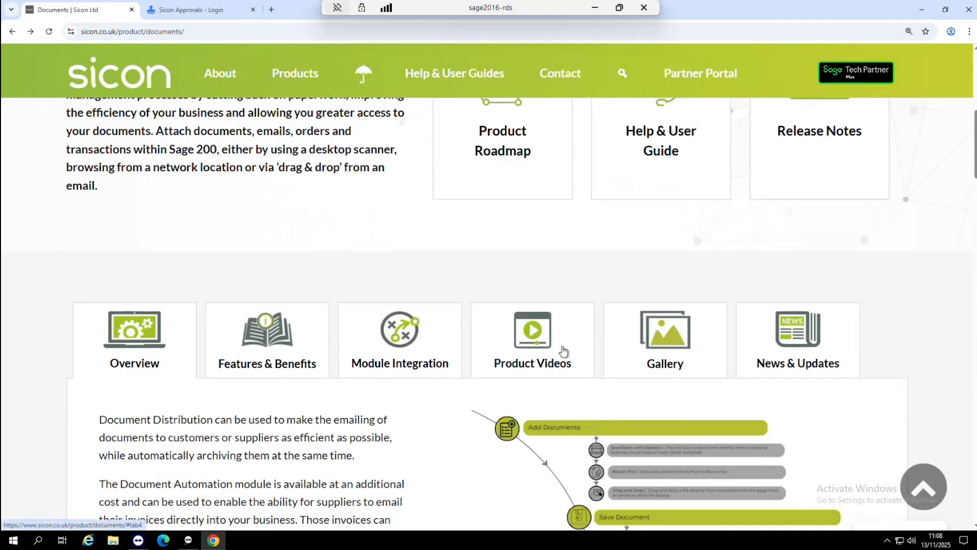
Show the product videos on the Sicon Documents page.
click(541, 350)
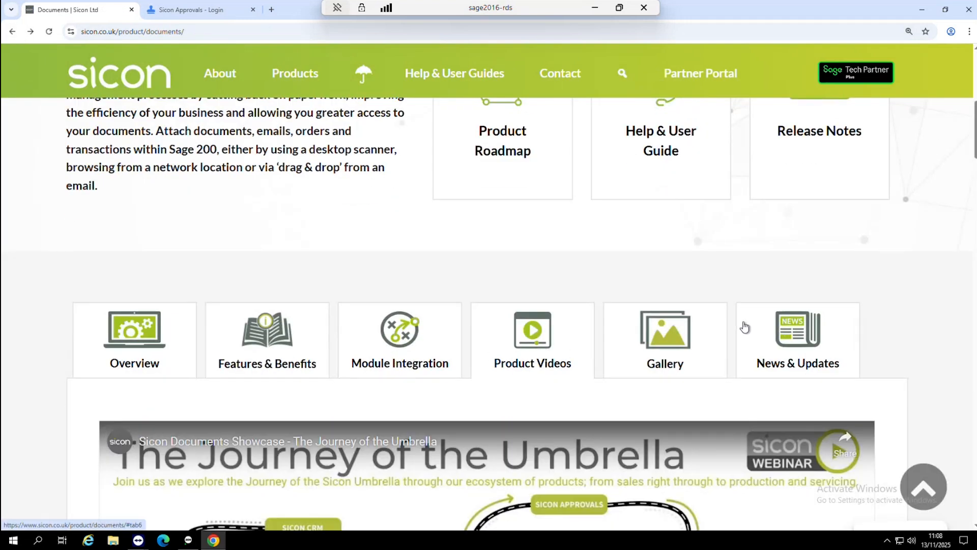
scroll(743, 327, down, 3)
scroll(745, 327, down, 2)
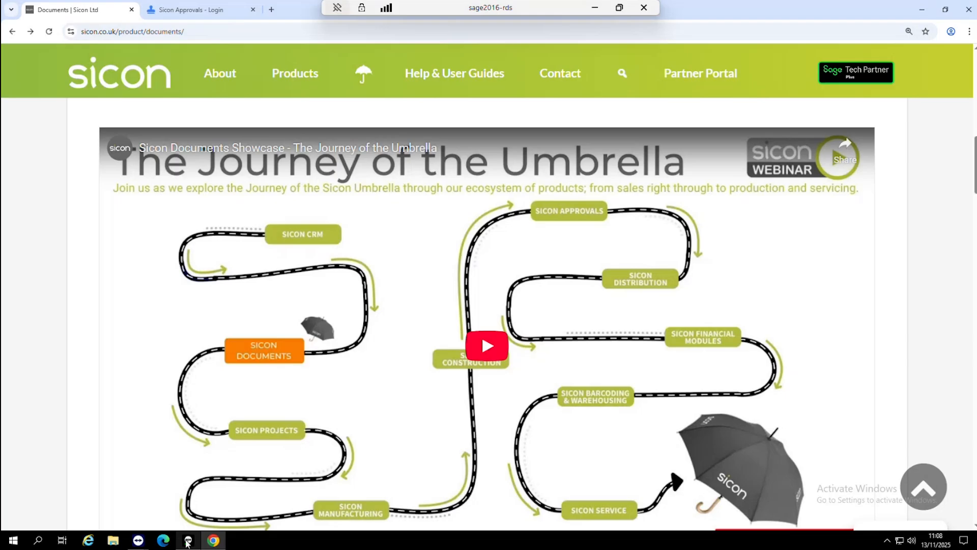
Switch to Sage 200 and expand the Sicon Documents module to show its Document Automation features.
mouse_move(187, 542)
click(191, 512)
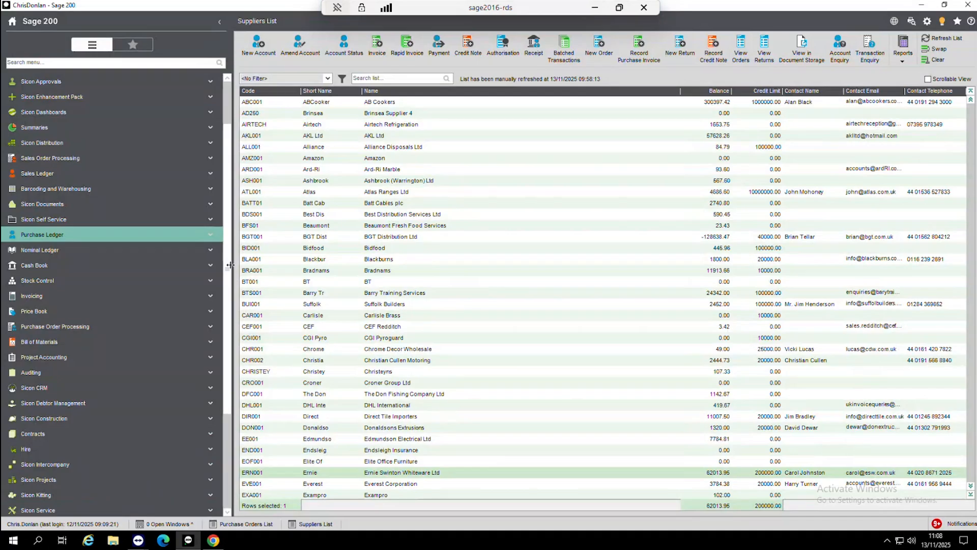
drag(228, 256, 232, 210)
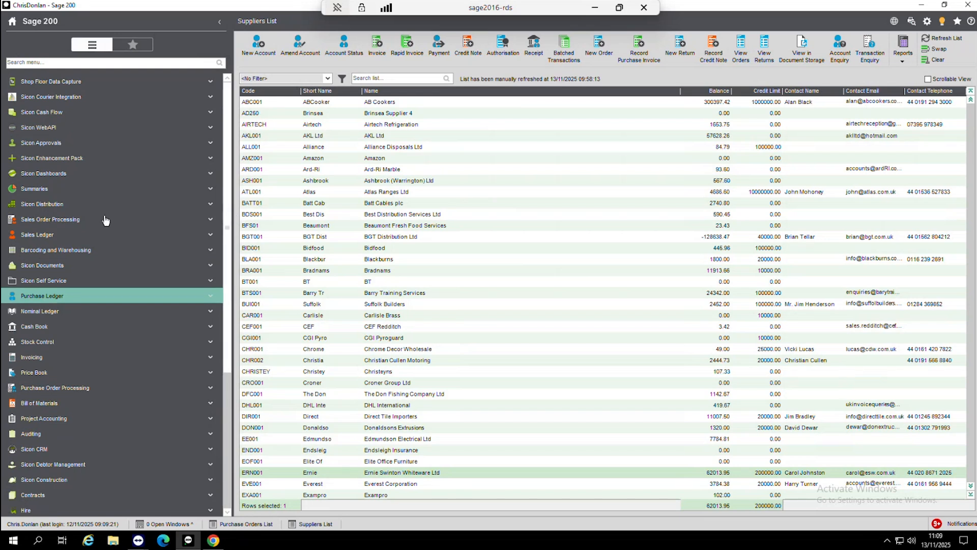
click(51, 265)
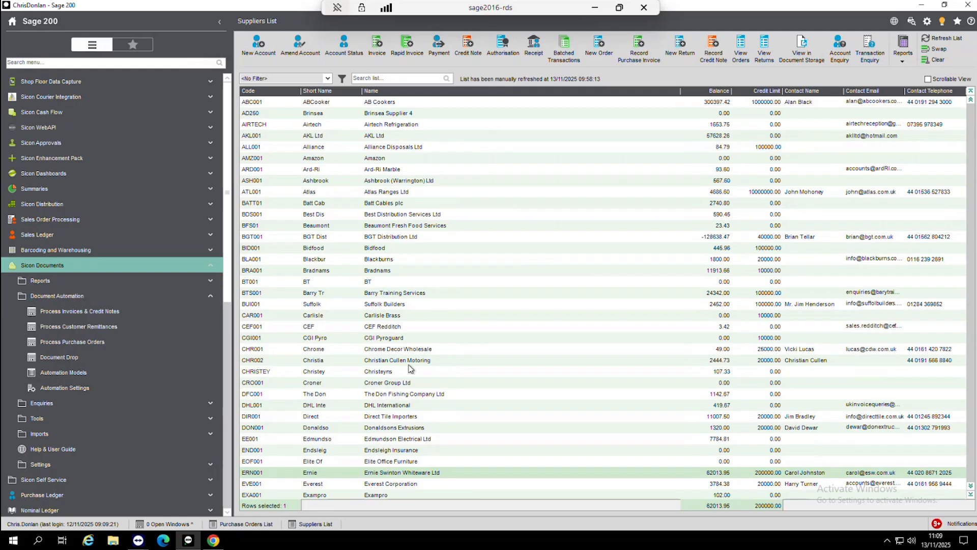
View the document attached to the 15/10/2025 invoice in the transaction enquiry of supplier Ernie Swinton Whiteware Ltd.
click(402, 475)
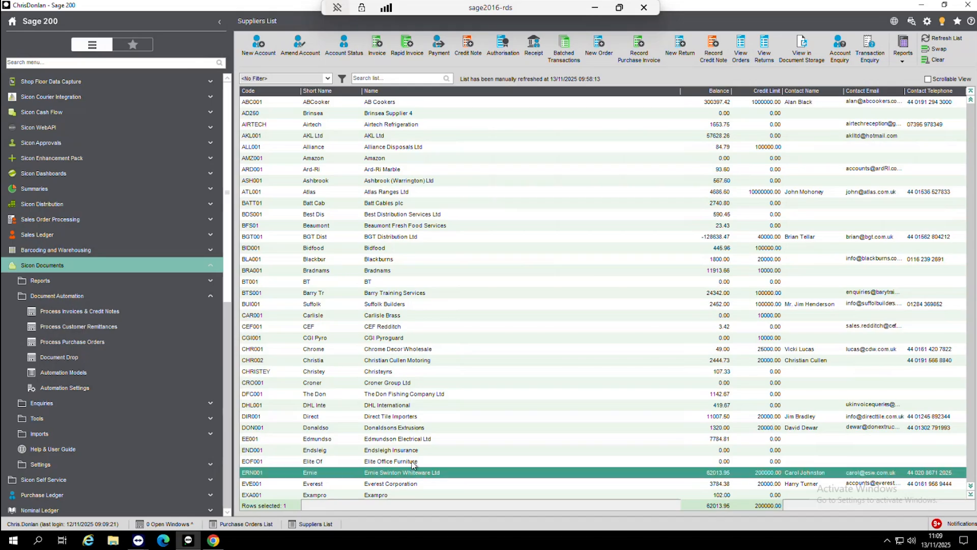
double_click(388, 470)
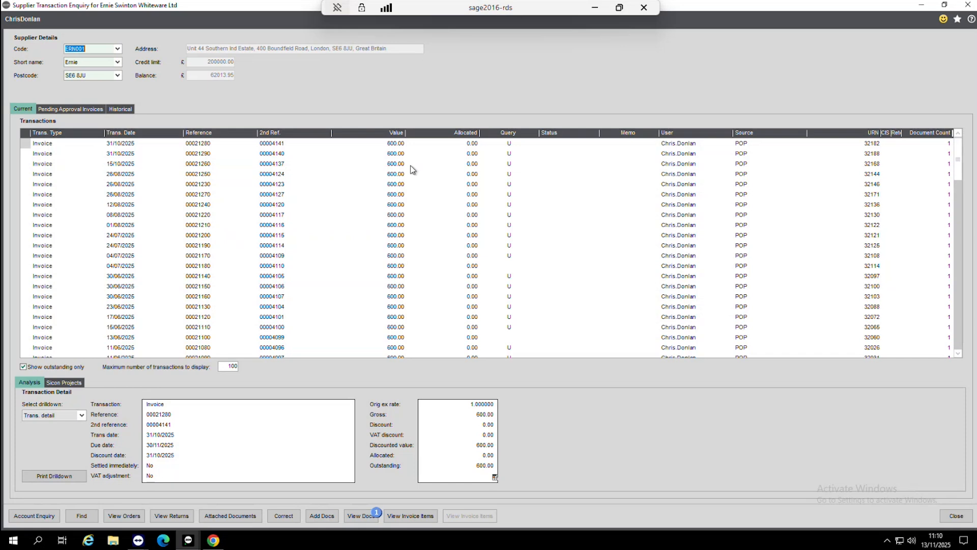
click(385, 166)
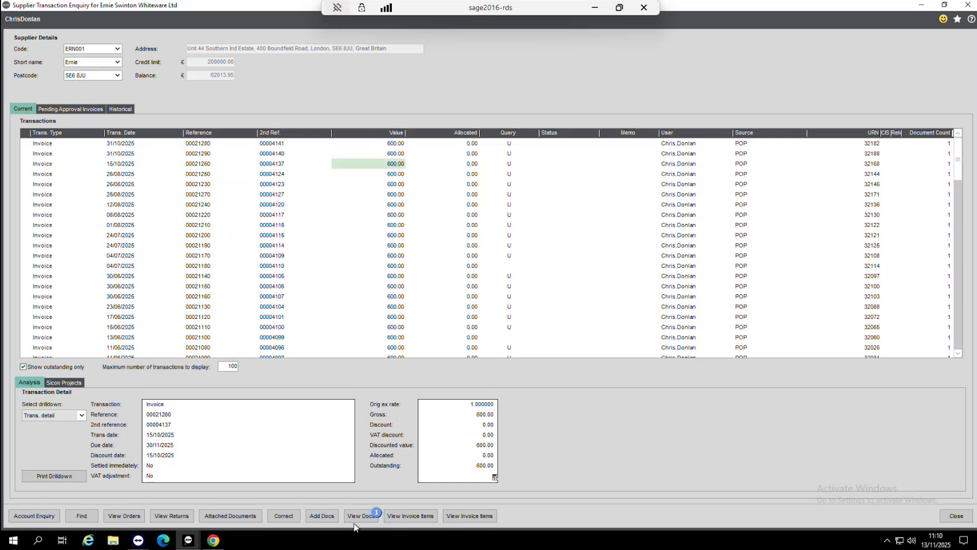
click(368, 516)
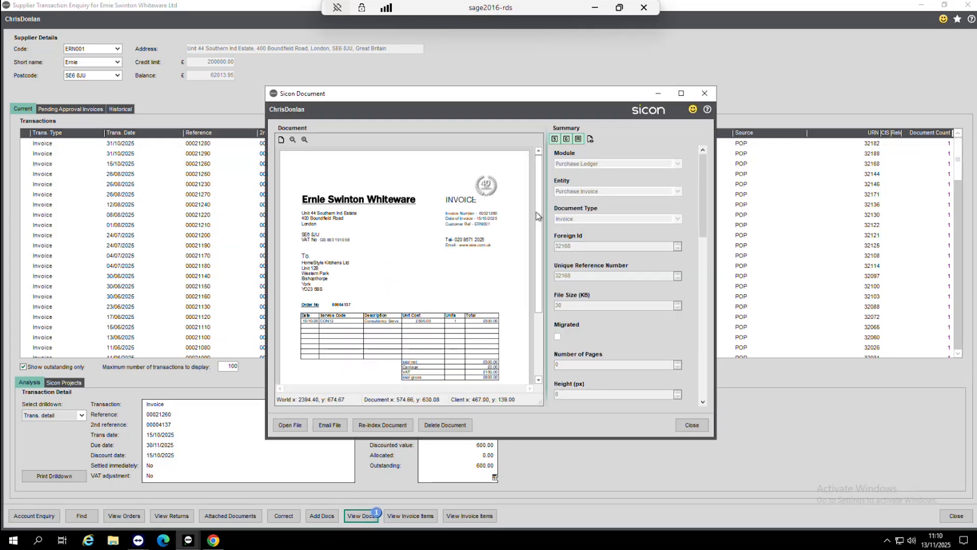
mouse_move(538, 219)
mouse_down()
mouse_move(541, 258)
mouse_move(542, 200)
mouse_up()
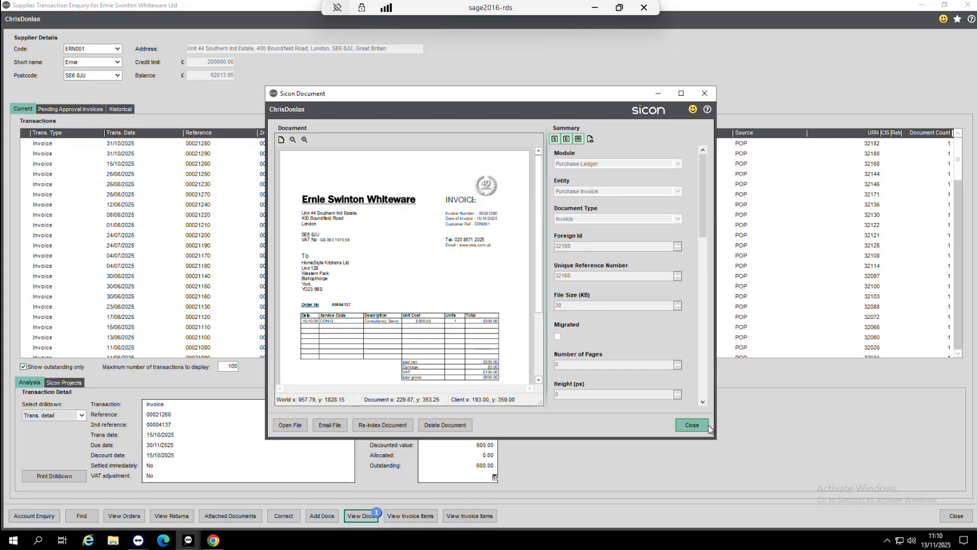
click(692, 425)
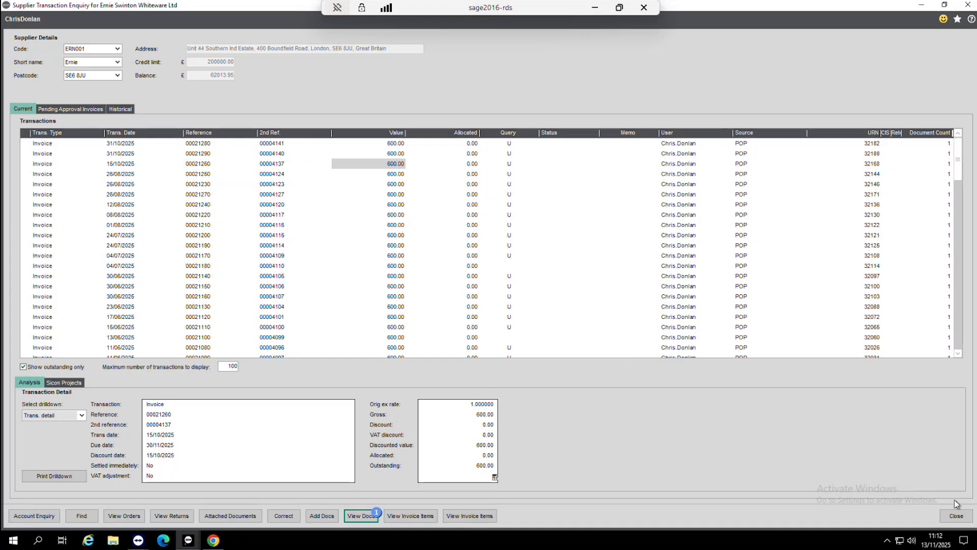
click(954, 519)
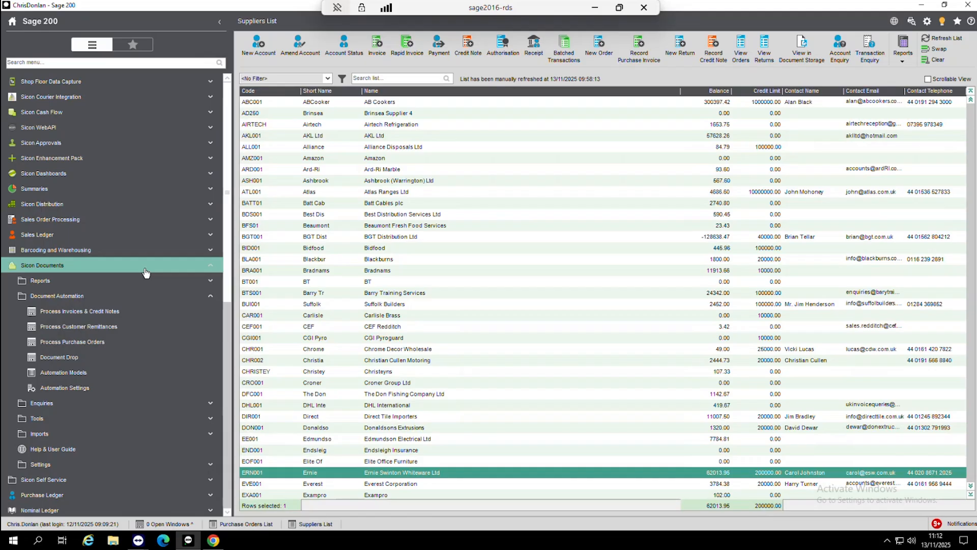
Load the documents awaiting invoice and credit note processing and open the Kitchen Builders Ltd invoice in the Document Labeller.
click(109, 315)
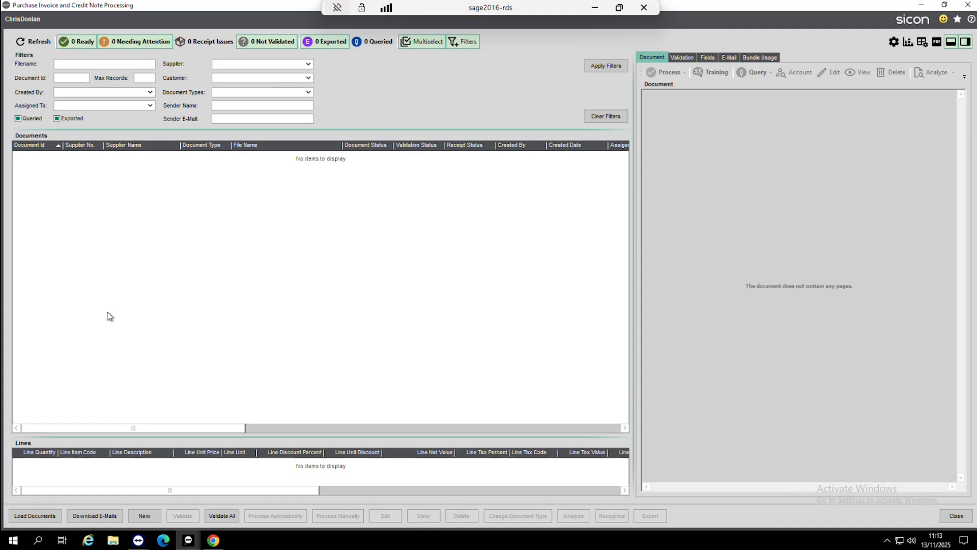
click(43, 517)
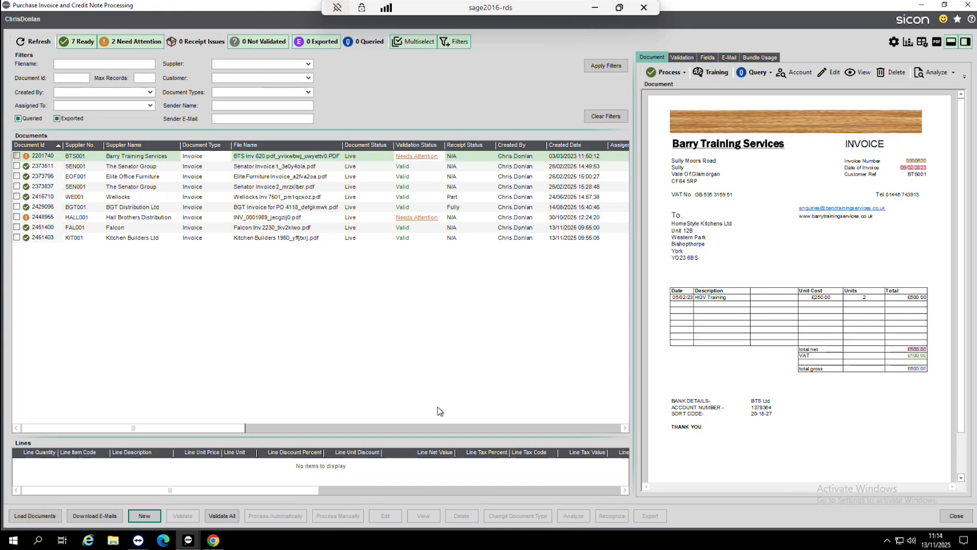
click(295, 241)
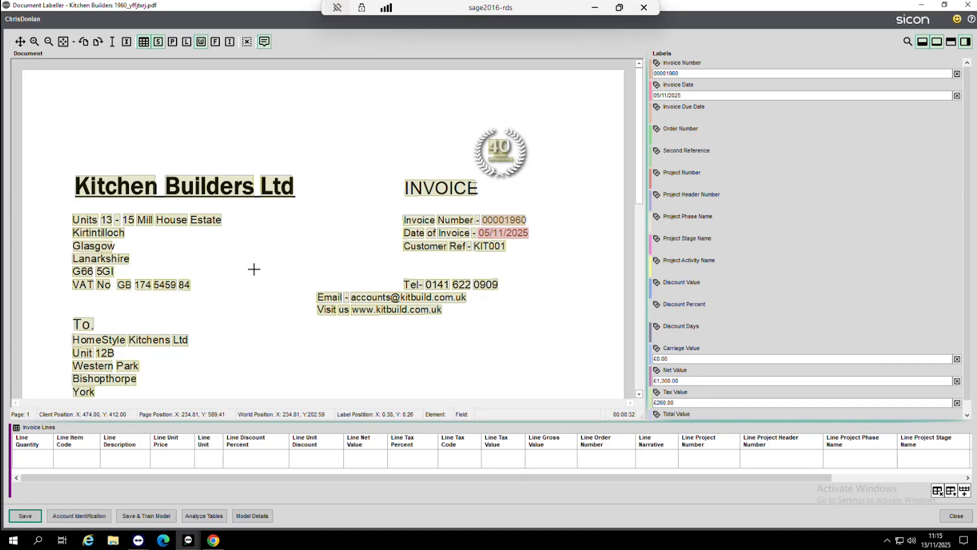
Check the invoice number and invoice date on the Kitchen Builders Ltd invoice against their labels.
mouse_move(642, 118)
mouse_down()
mouse_move(641, 203)
mouse_move(641, 109)
mouse_up()
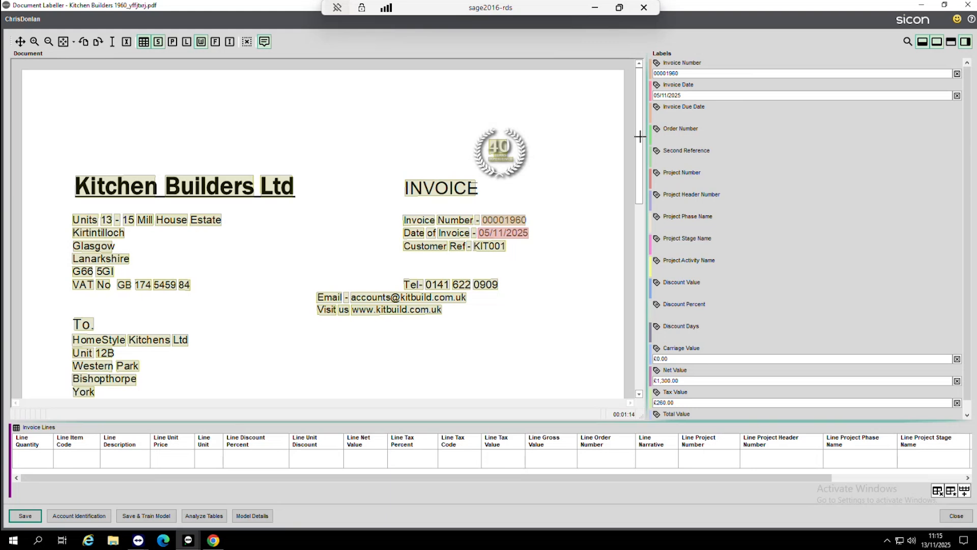
mouse_move(494, 212)
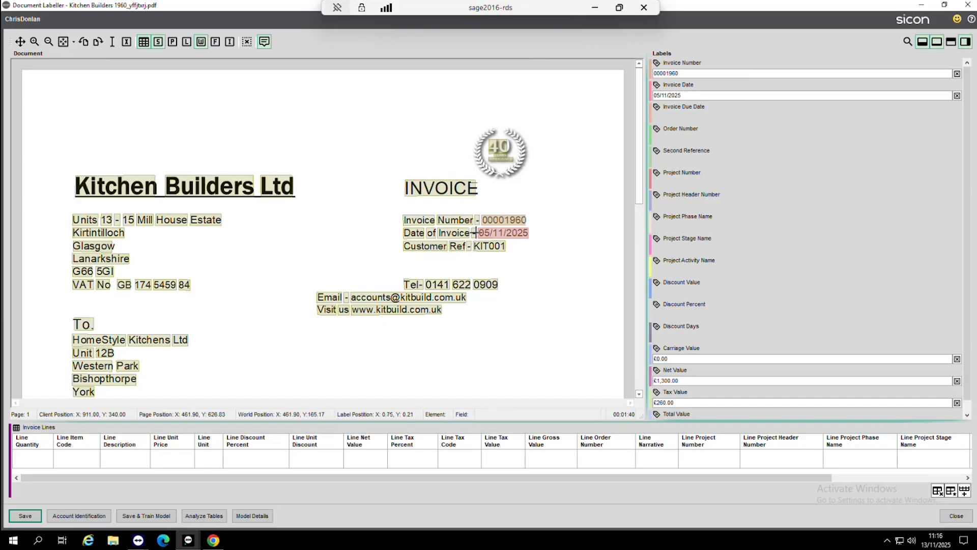
click(510, 219)
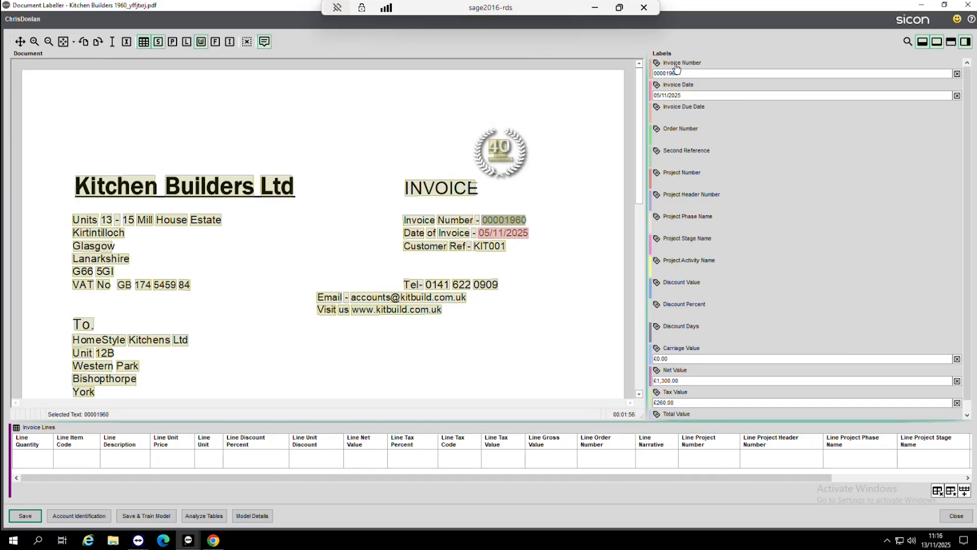
click(517, 220)
click(507, 233)
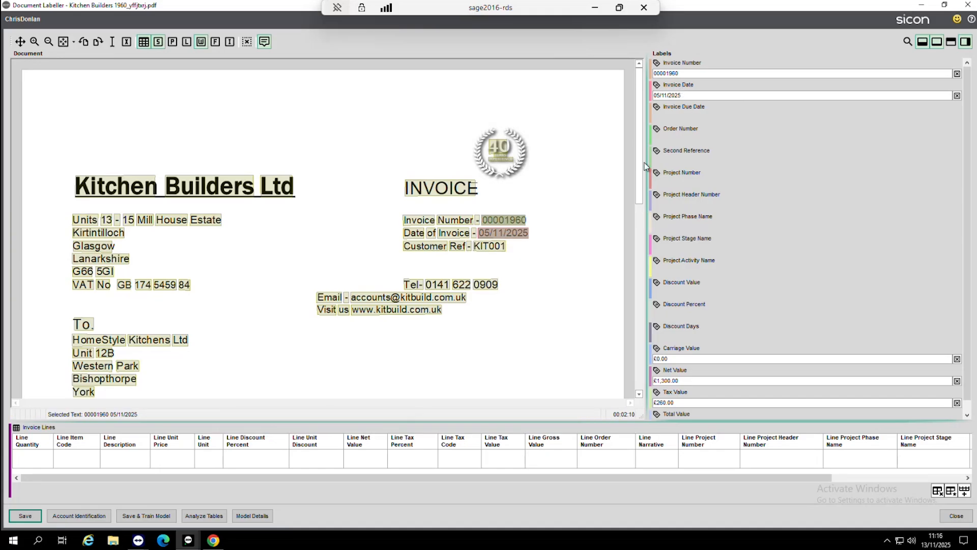
Check the invoice's net, VAT and gross amounts against the Net Value, Tax Value and Total Value labels, and close the labeller.
drag(641, 156, 651, 271)
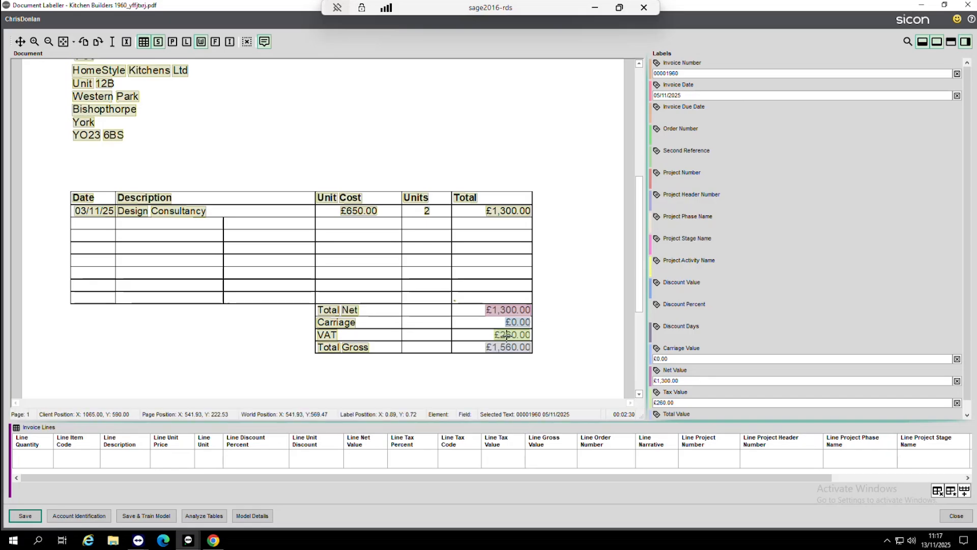
mouse_move(503, 310)
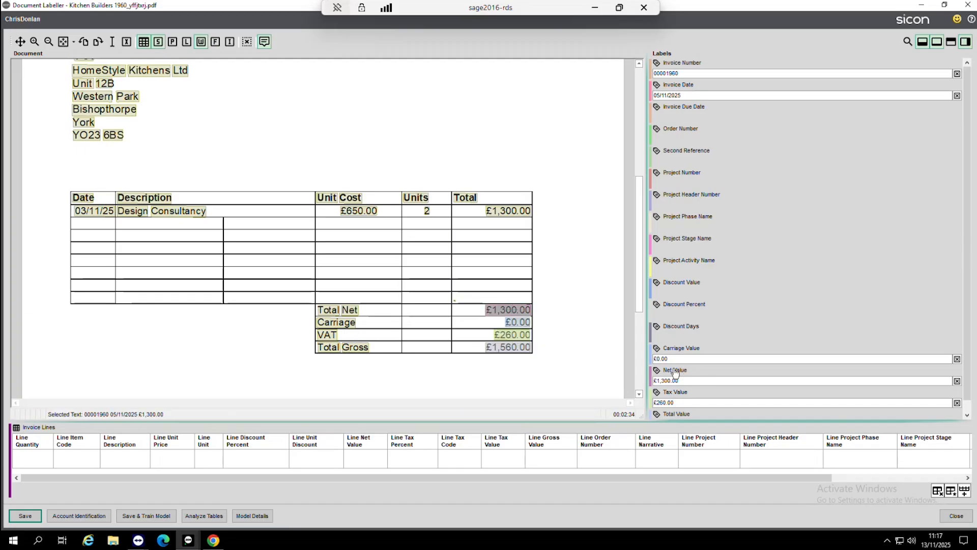
mouse_move(520, 330)
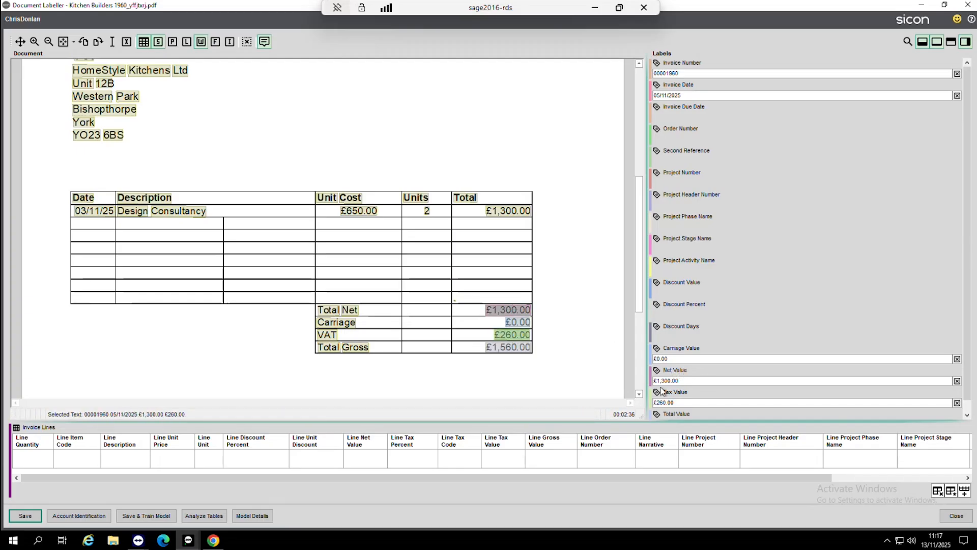
click(509, 349)
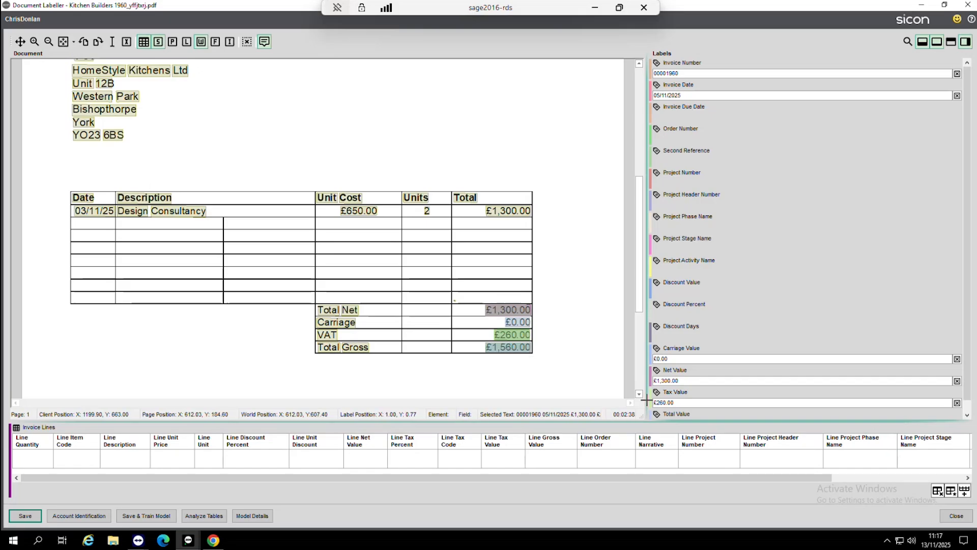
scroll(702, 412, down, 1)
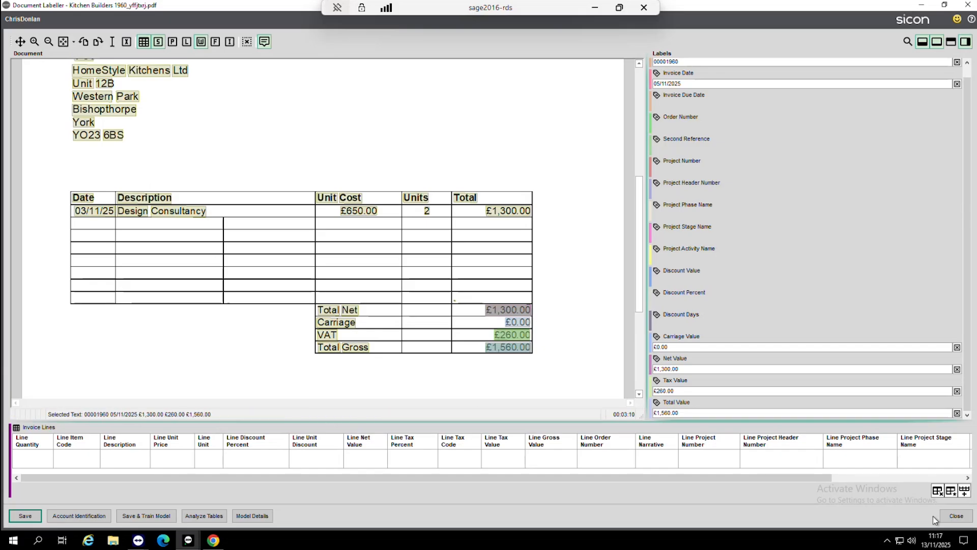
click(959, 515)
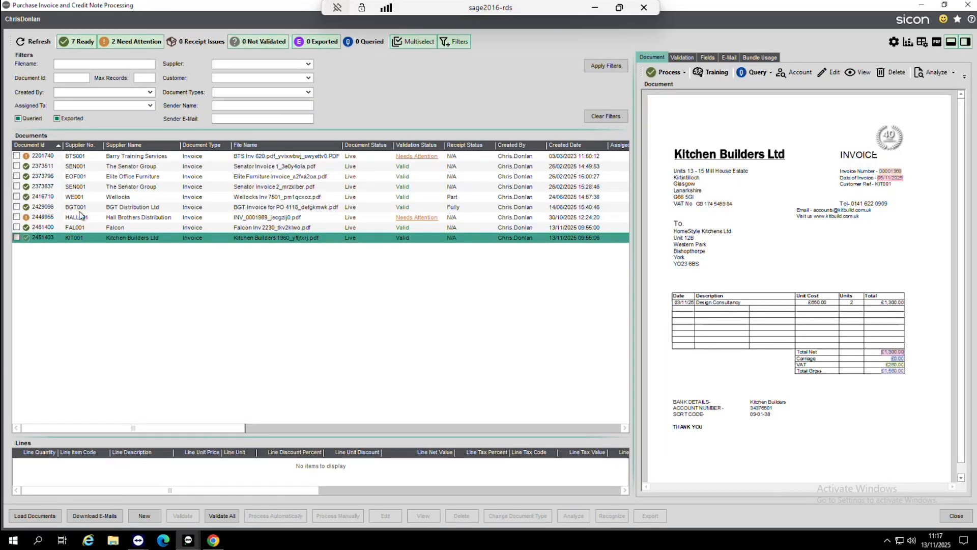
Process the Kitchen Builders Ltd invoice automatically and confirm the processing.
click(17, 237)
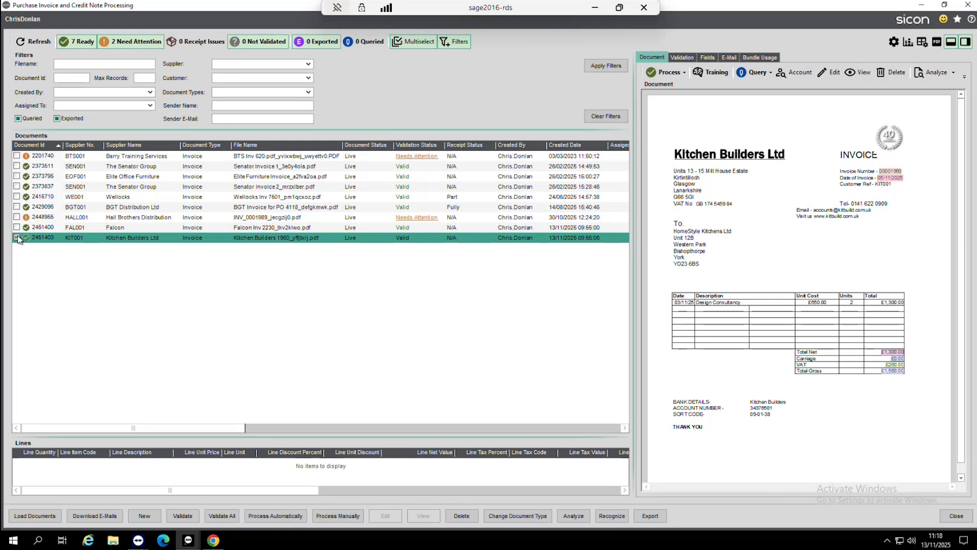
click(273, 517)
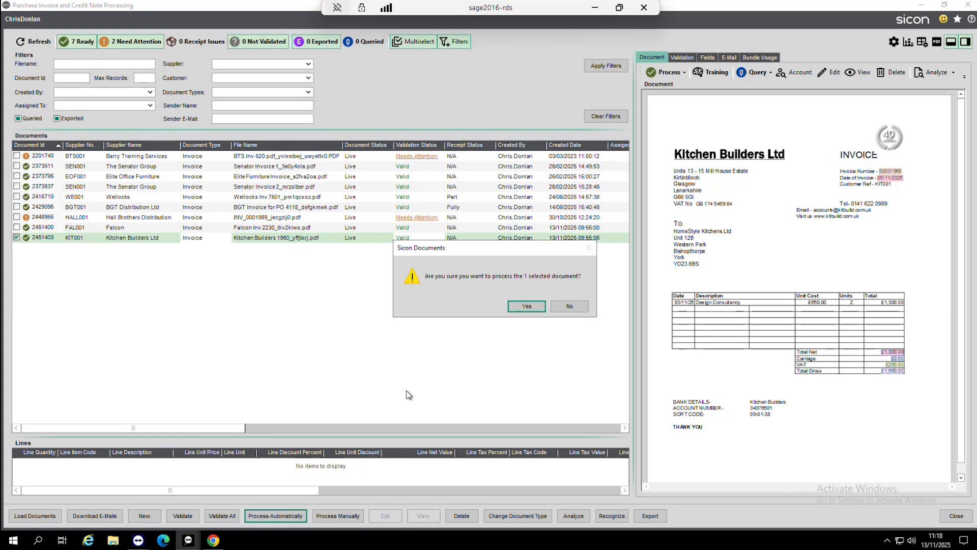
click(526, 304)
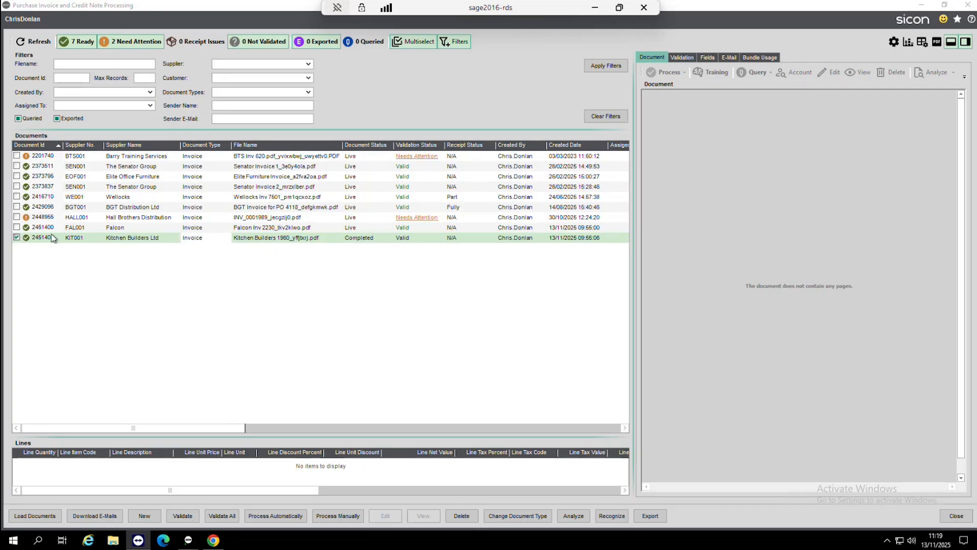
Select only the Falcon invoice for processing, process it manually and confirm.
click(17, 237)
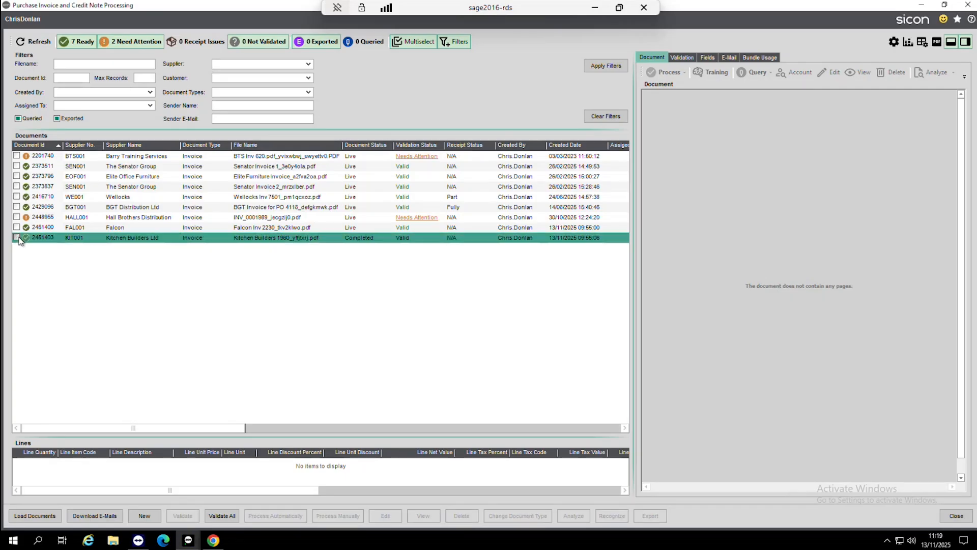
click(136, 229)
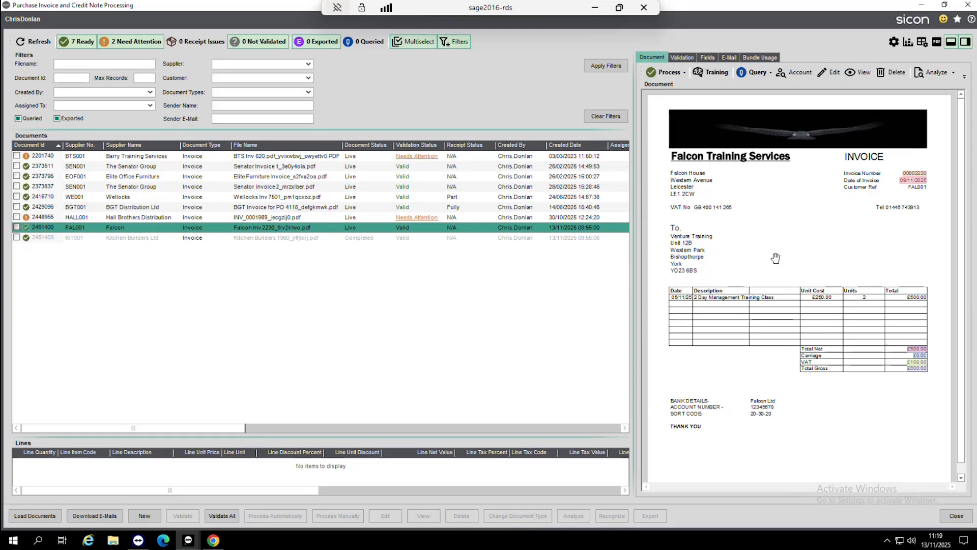
click(17, 227)
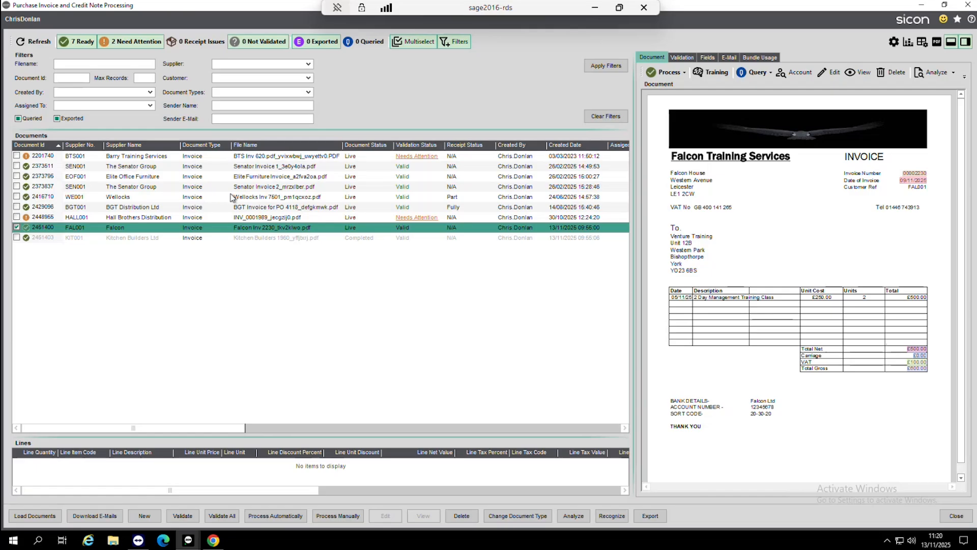
click(339, 517)
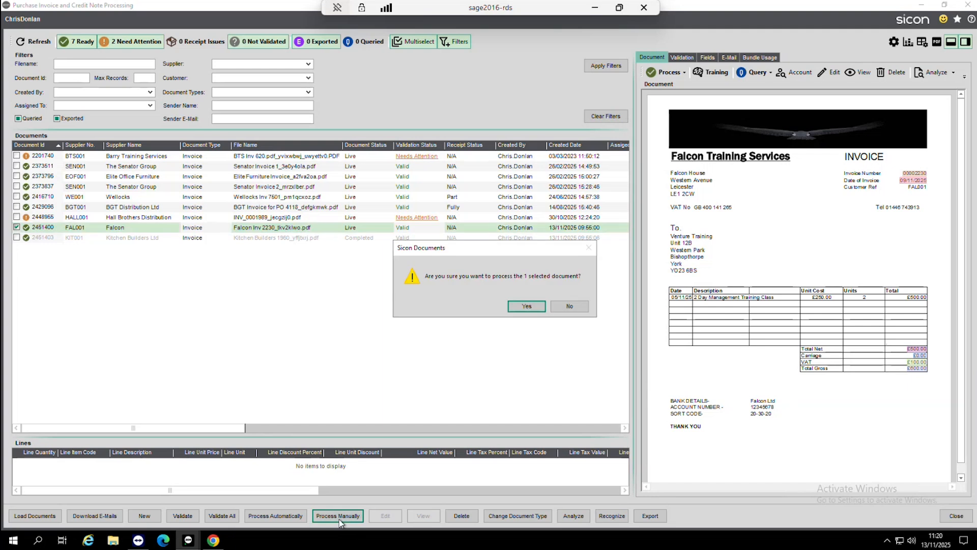
click(526, 306)
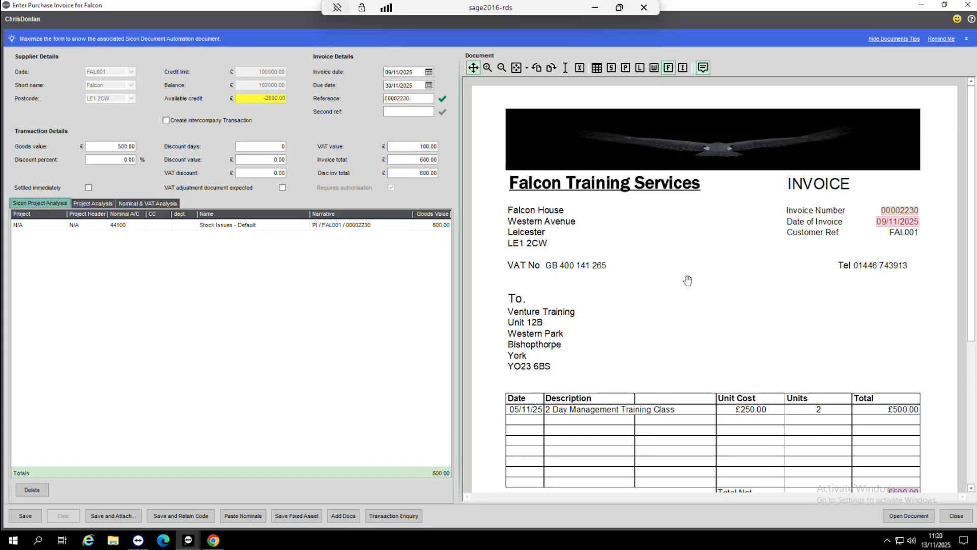
Check the Falcon invoice image and set the analysis line's nominal account to 13102, Stocks - Raw Materials.
scroll(682, 321, down, 1)
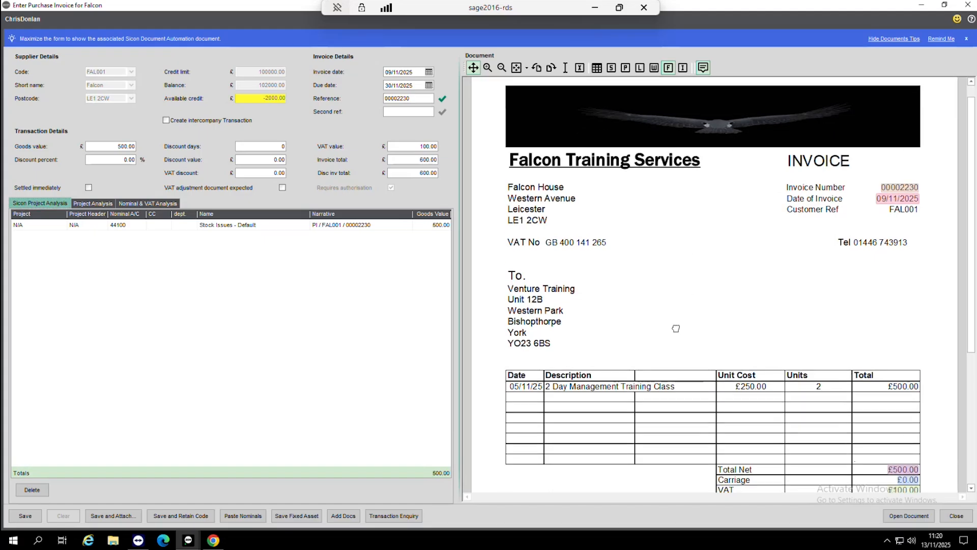
scroll(653, 209, down, 3)
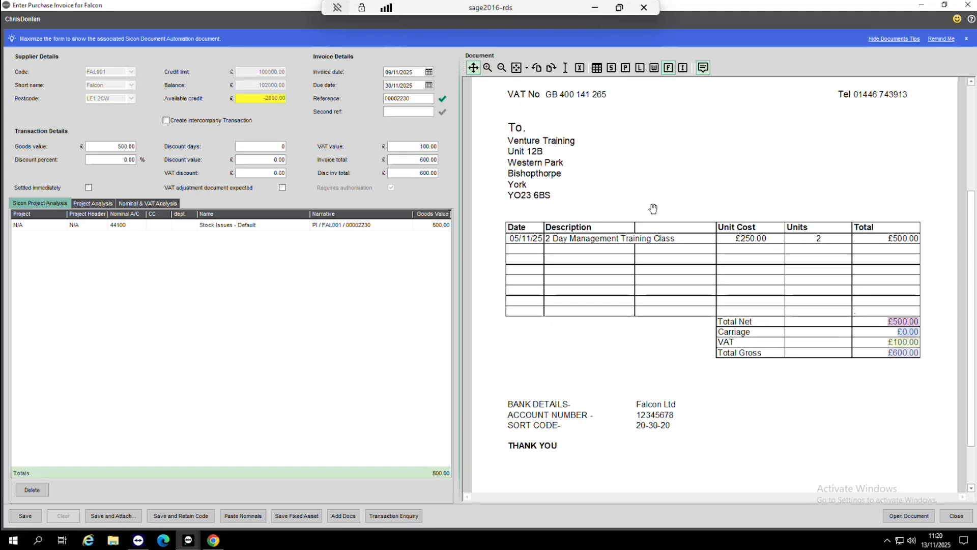
click(123, 227)
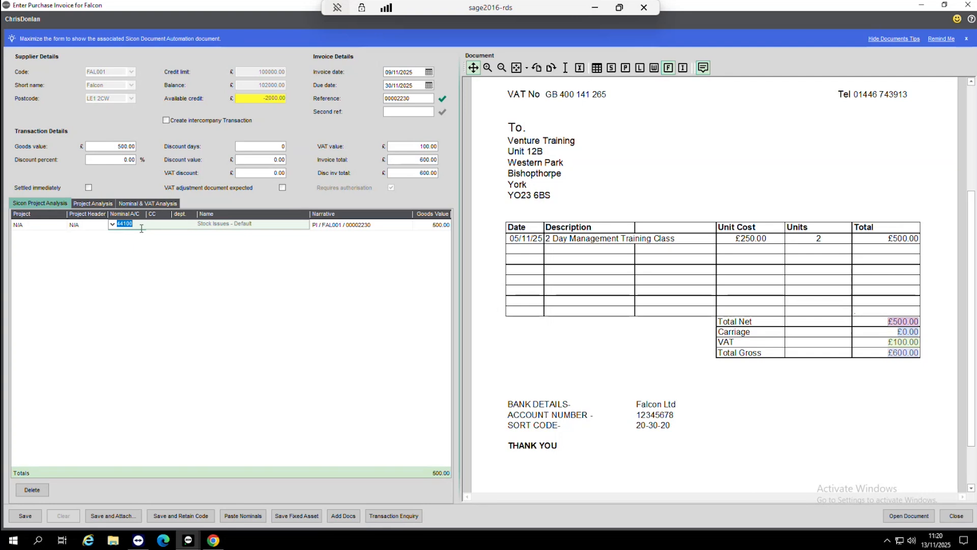
click(112, 224)
drag(313, 330, 402, 470)
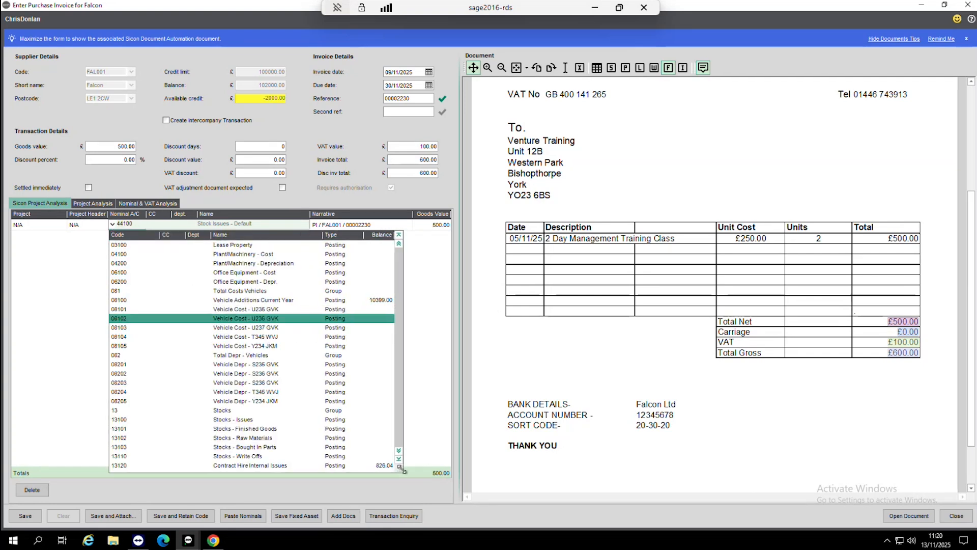
click(259, 438)
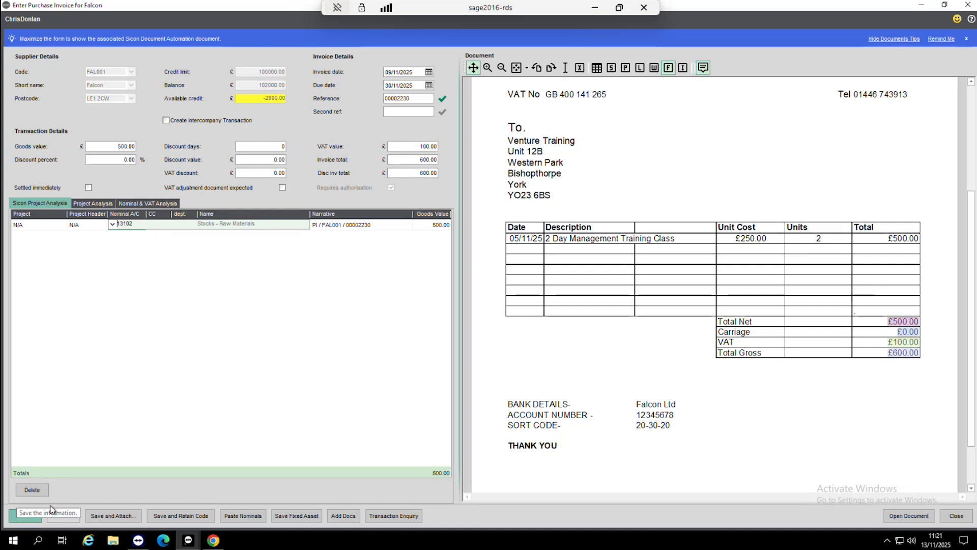
Save the Falcon purchase invoice and close Purchase Invoice and Credit Note Processing.
click(25, 516)
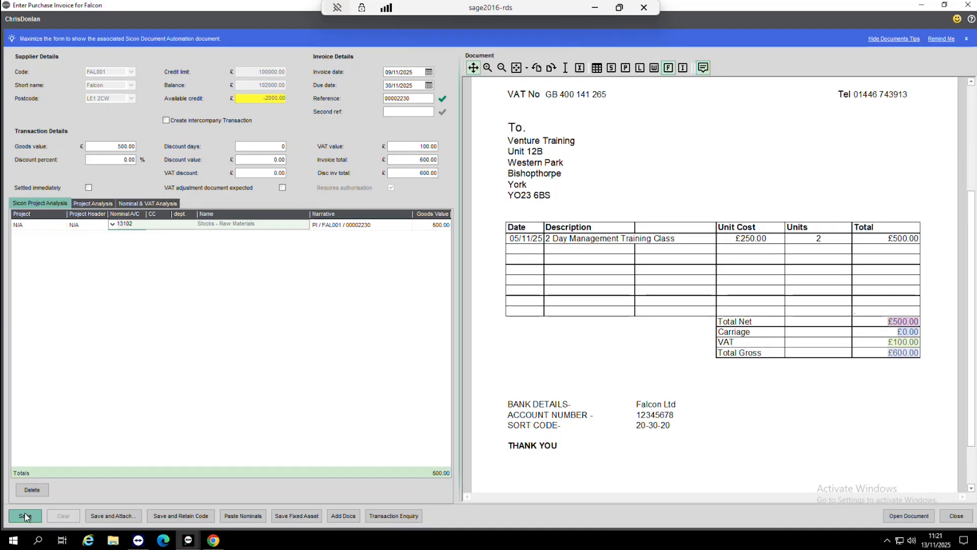
click(24, 516)
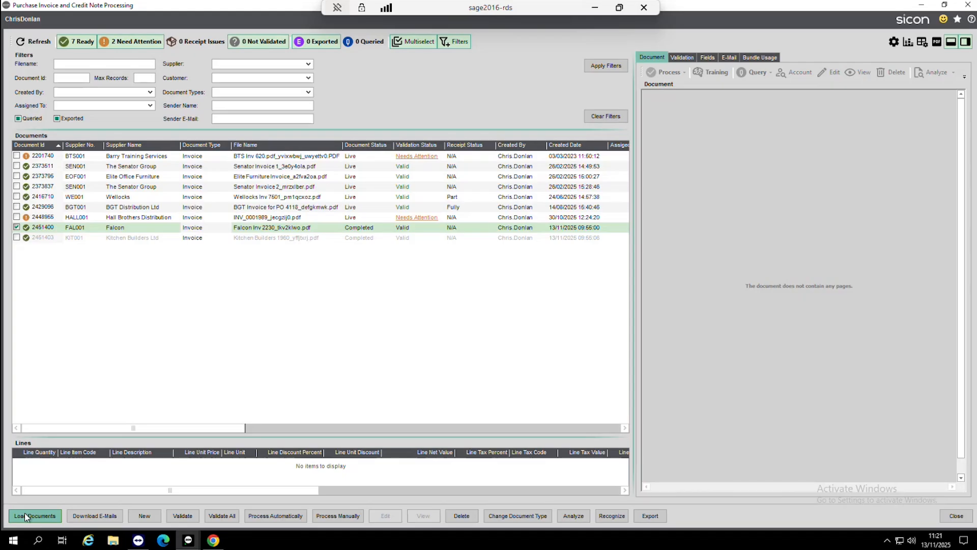
click(955, 516)
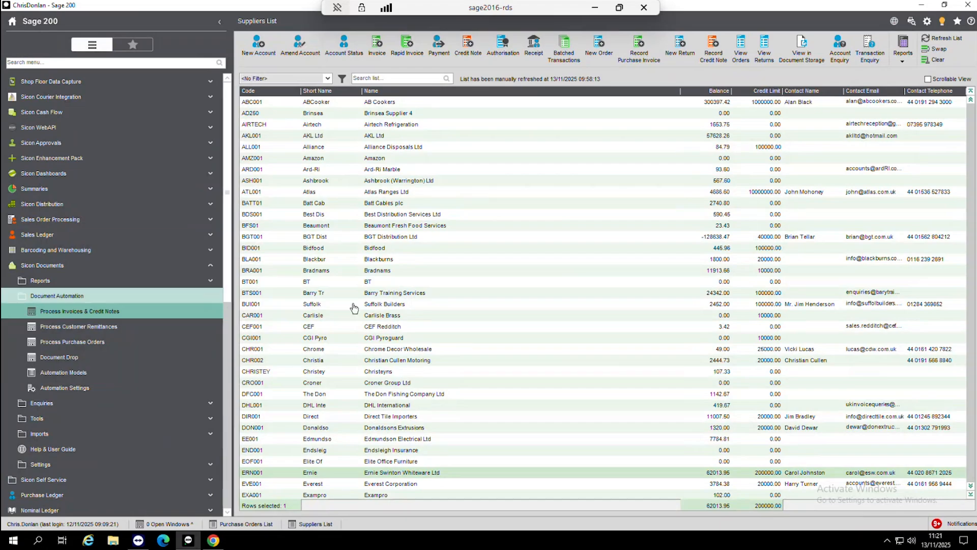
Find Falcon in the suppliers list and open its transaction enquiry.
key(Down)
key(Down)
key(Down)
key(Down)
key(Down)
key(Down)
key(Down)
key(Down)
key(Down)
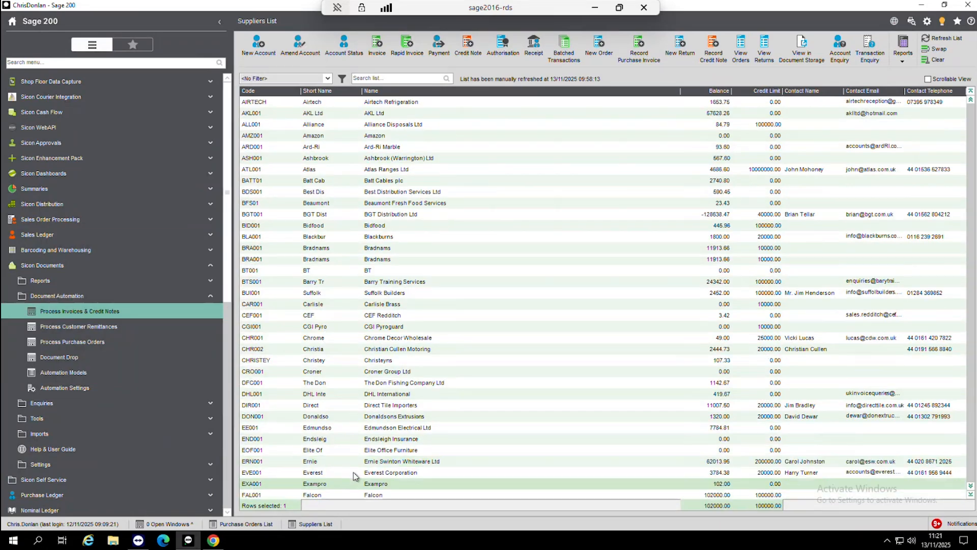
click(379, 418)
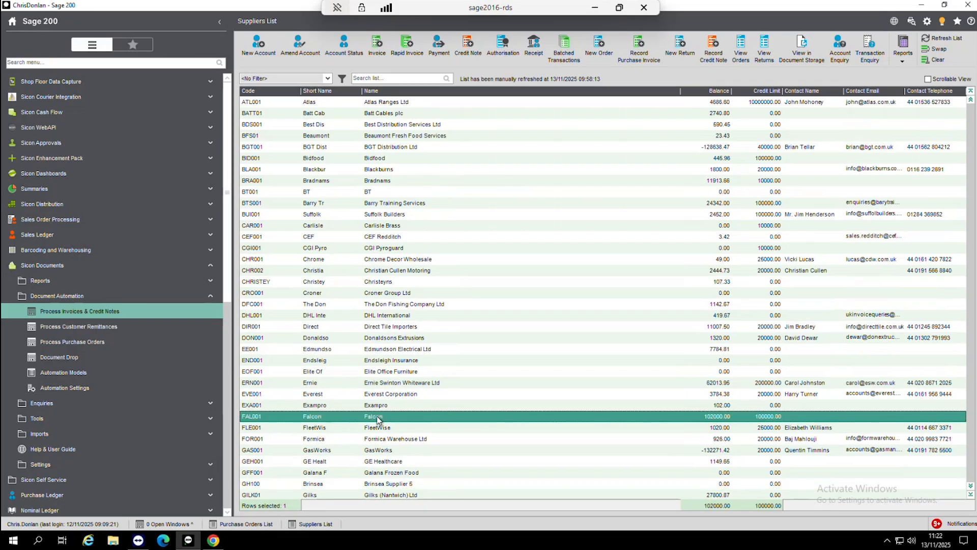
double_click(378, 418)
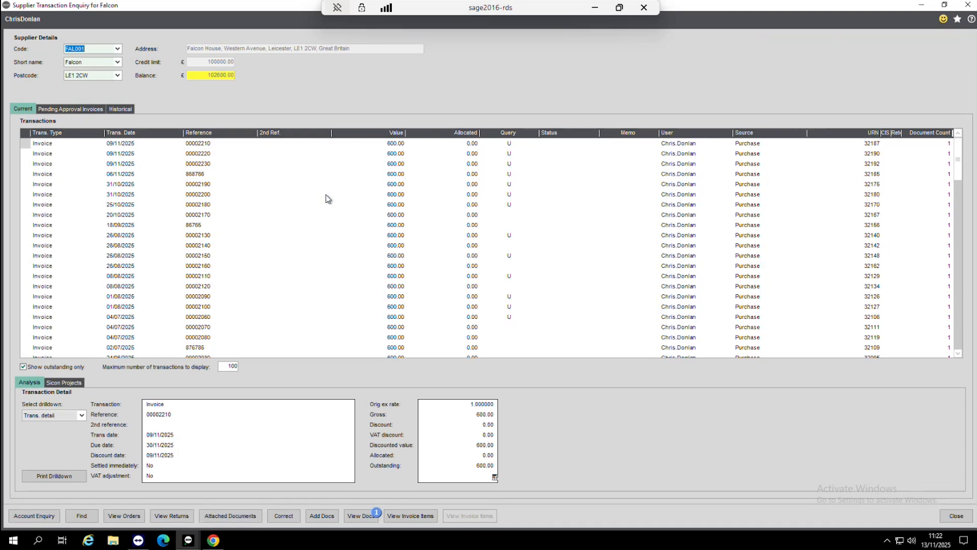
Enter the query flag U on Falcon's invoice dated 20/10/2025.
click(208, 145)
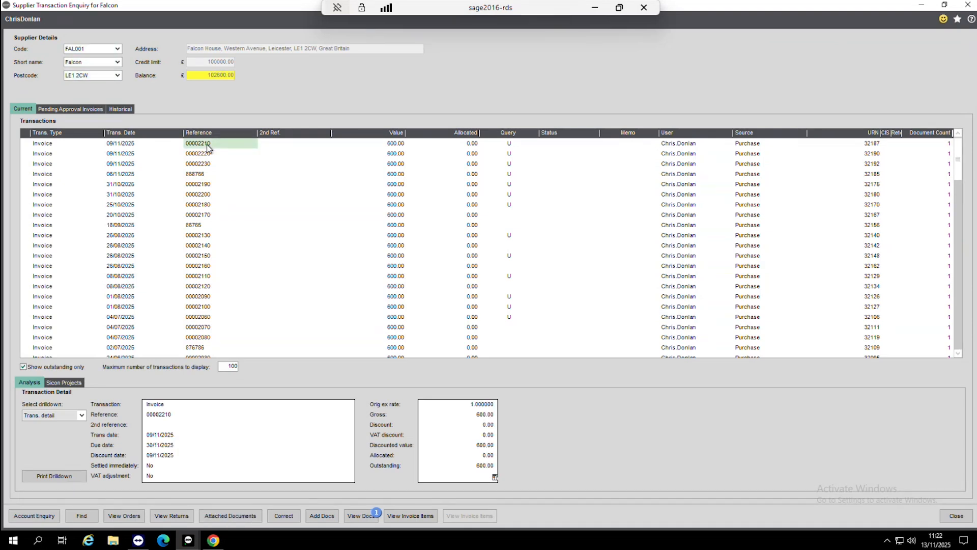
click(509, 146)
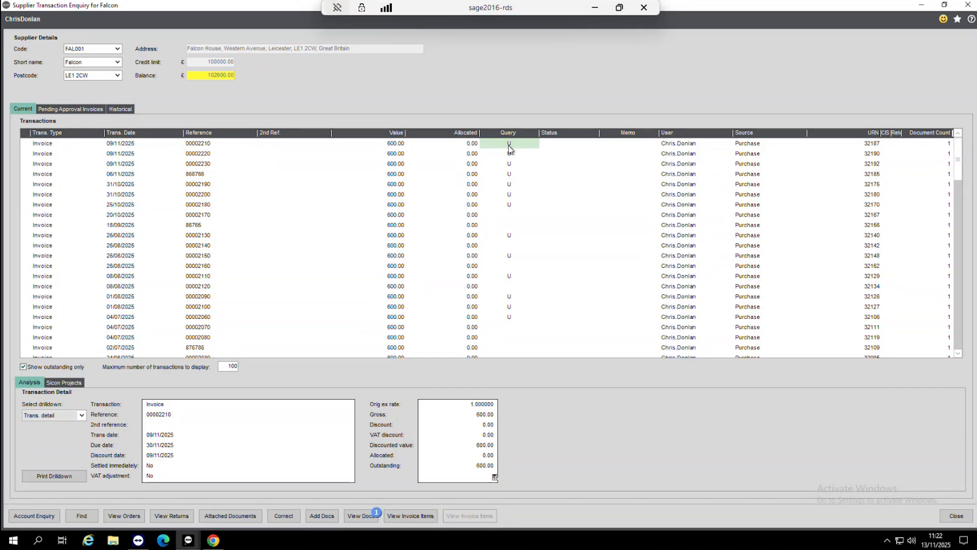
click(510, 215)
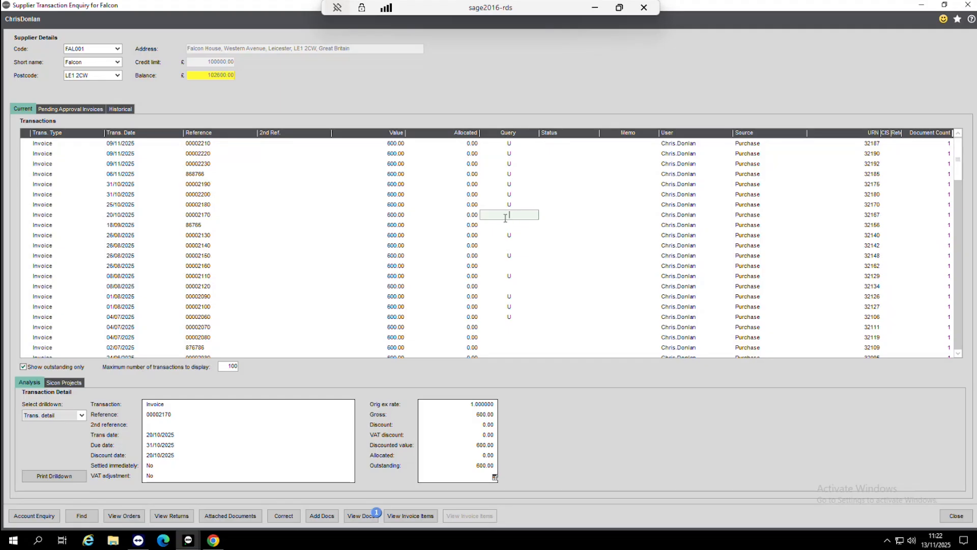
text(U)
key(Tab)
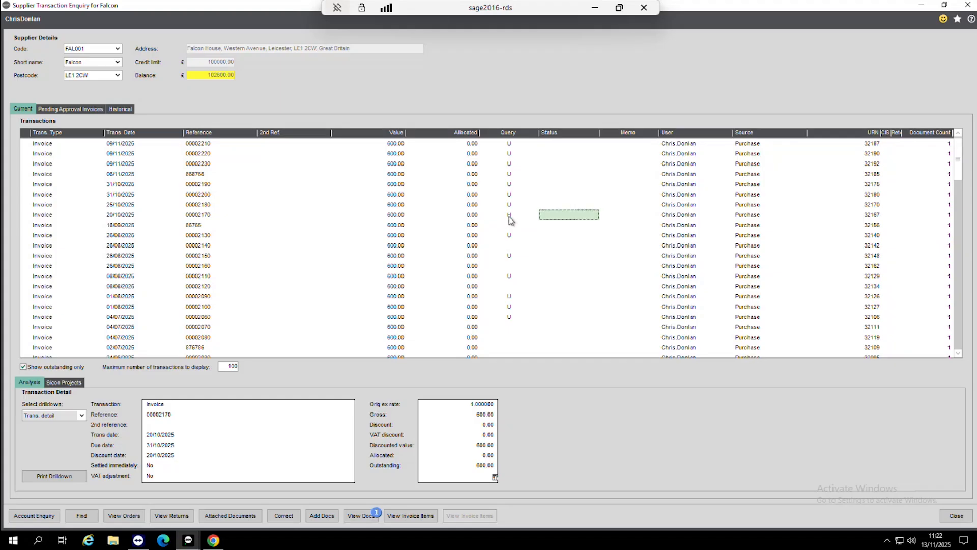
Remove the query flag from Falcon's invoice dated 20/10/2025.
double_click(509, 216)
key(Delete)
key(Tab)
Compare query flags, view the document attached to Falcon's first listed invoice, and close the viewer and the enquiry.
click(509, 144)
click(509, 144)
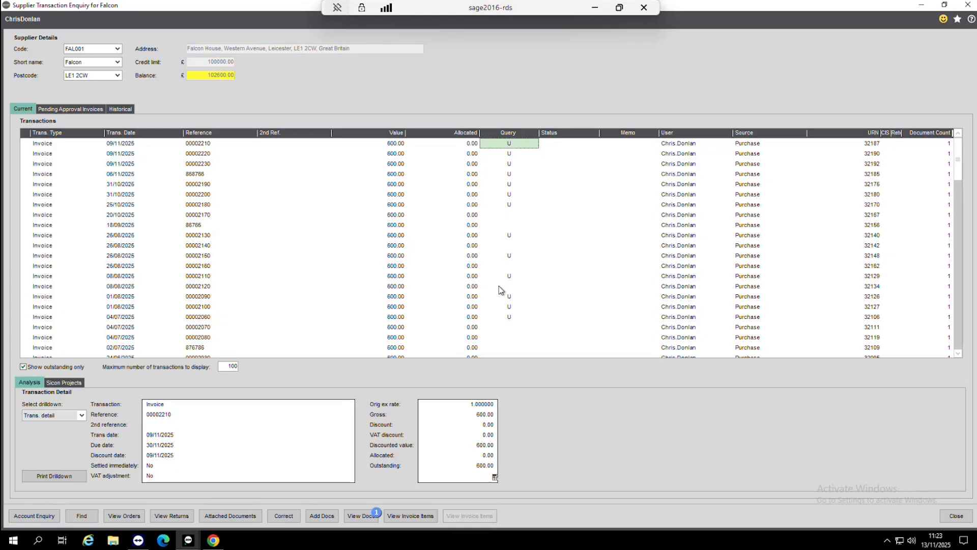
click(508, 215)
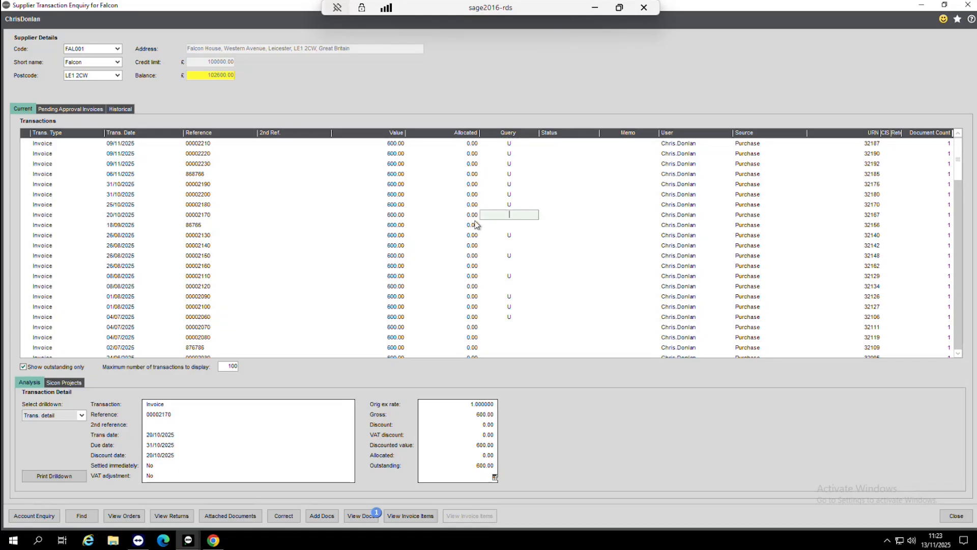
click(398, 215)
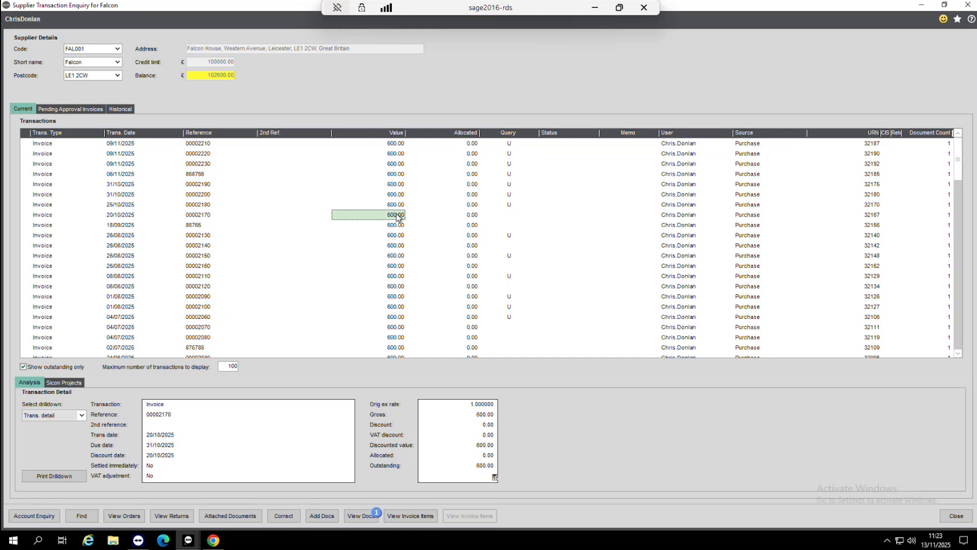
click(403, 145)
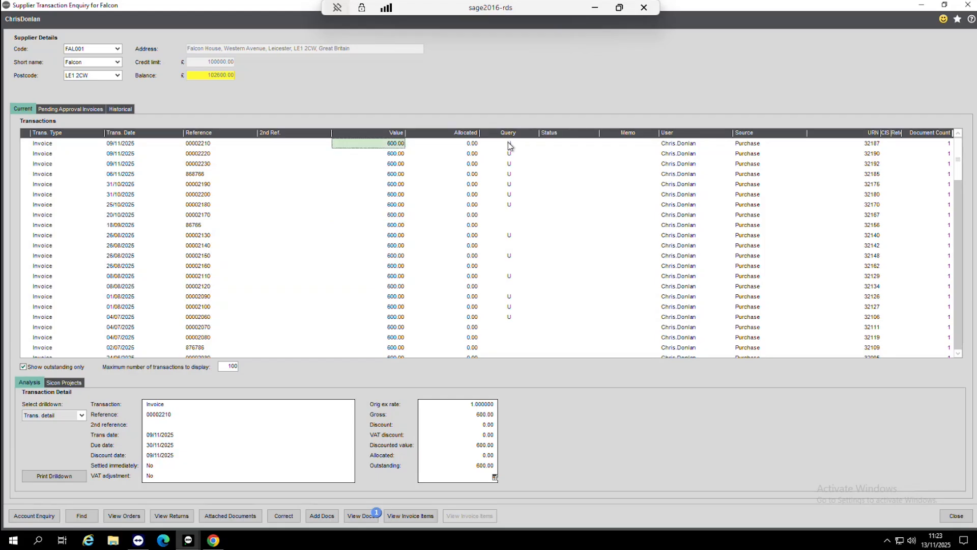
click(360, 516)
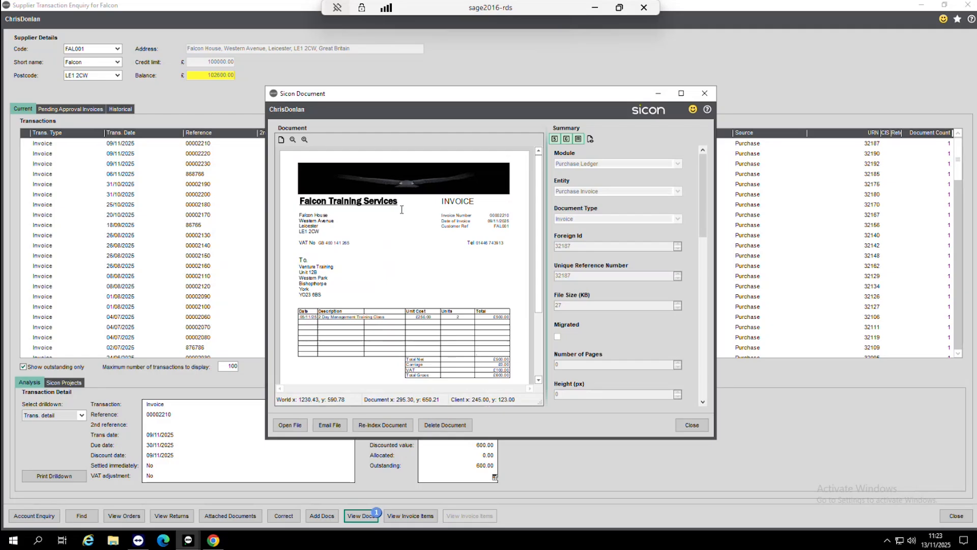
click(690, 426)
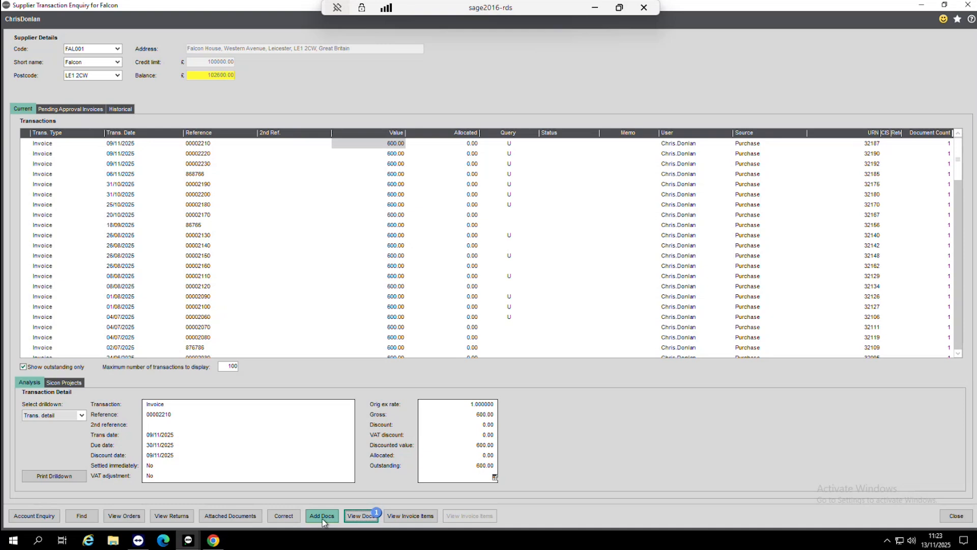
click(953, 517)
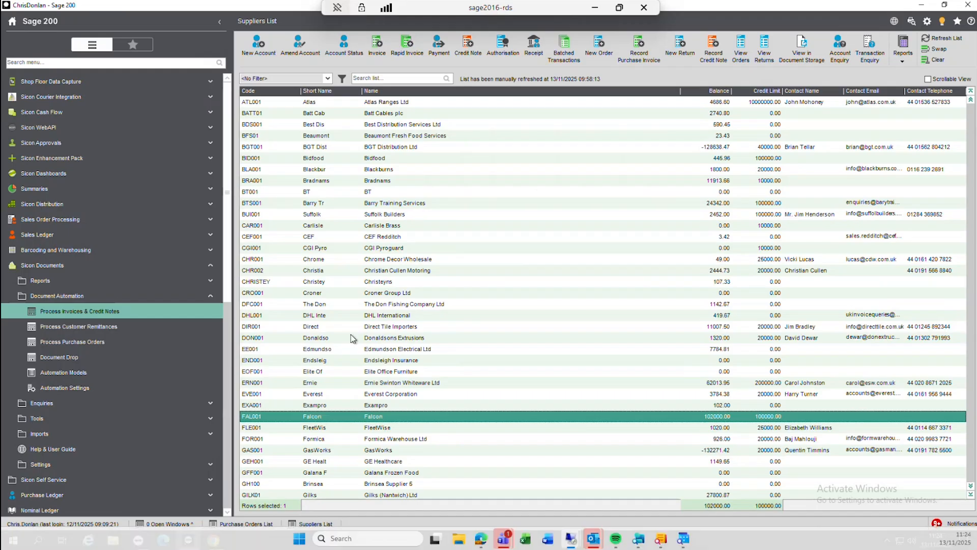
Open the Document Drop form and show the Downloads folder in File Explorer beside it.
click(59, 357)
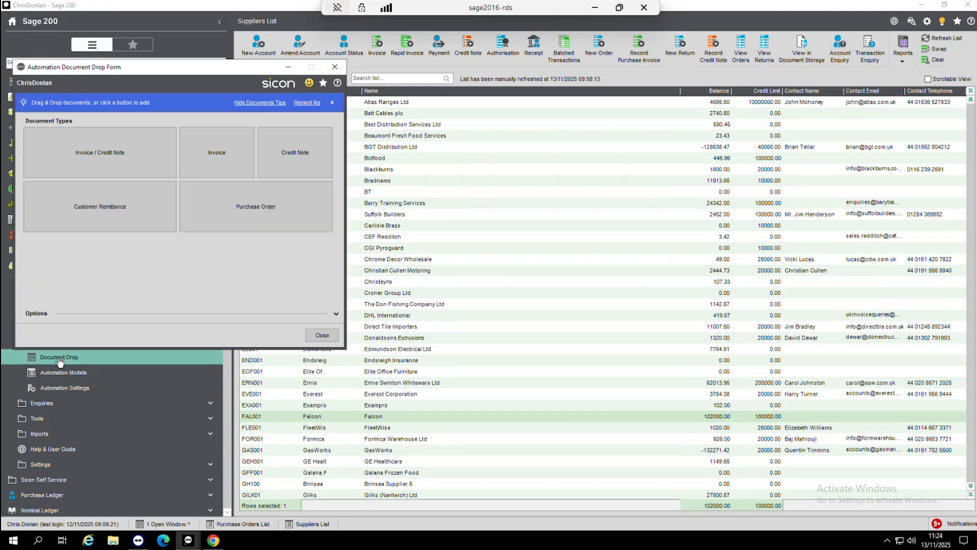
click(114, 540)
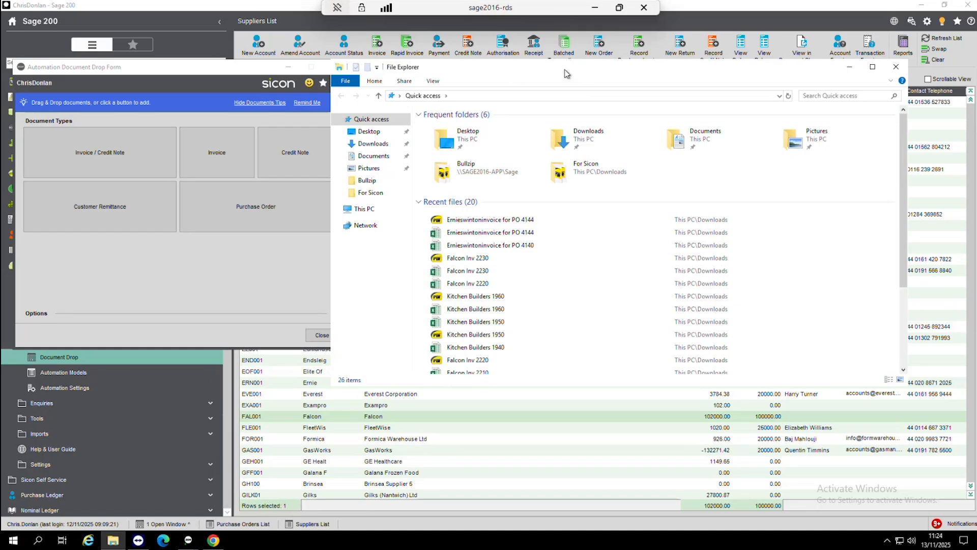
drag(564, 73, 647, 76)
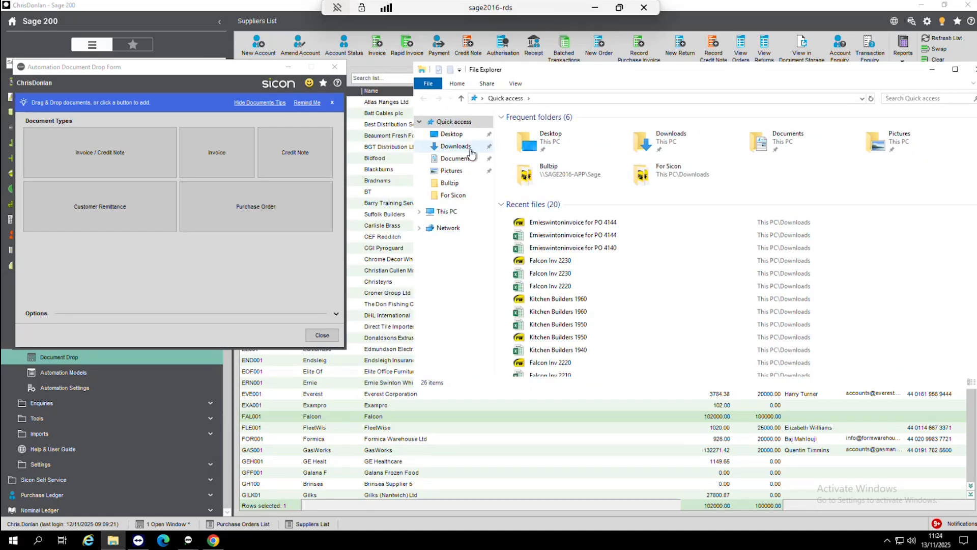
click(471, 147)
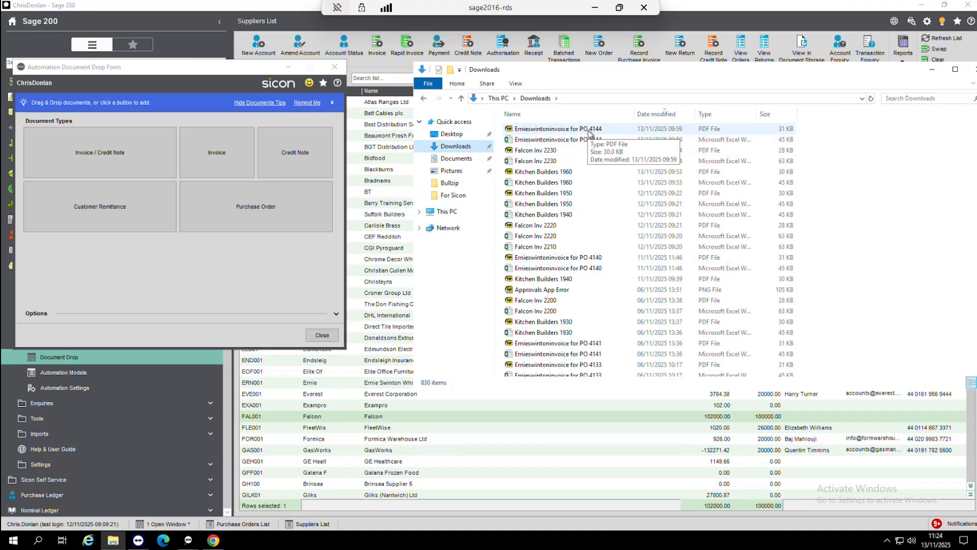
click(590, 134)
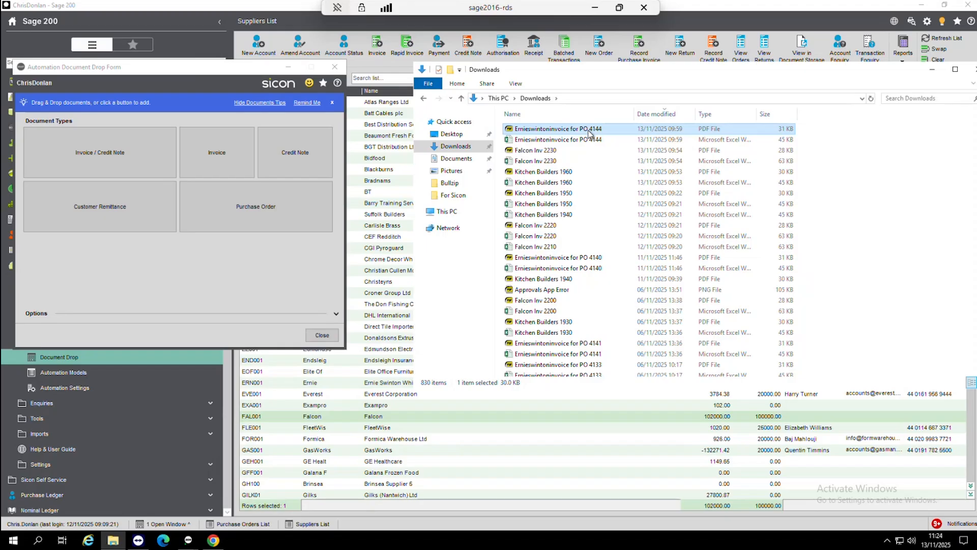
drag(591, 134, 220, 155)
drag(788, 79, 647, 77)
click(837, 66)
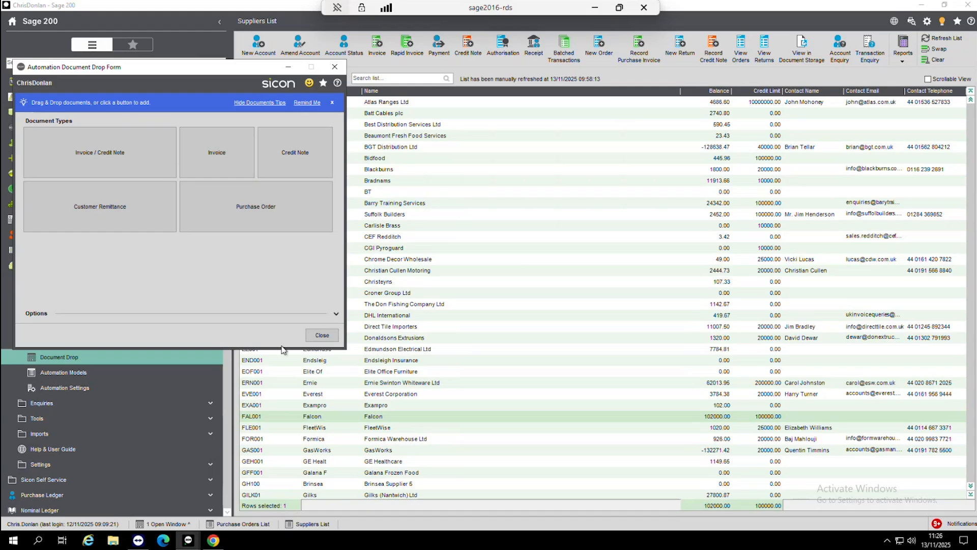
Close the Document Drop form and open Process Invoices & Credit Notes.
click(326, 335)
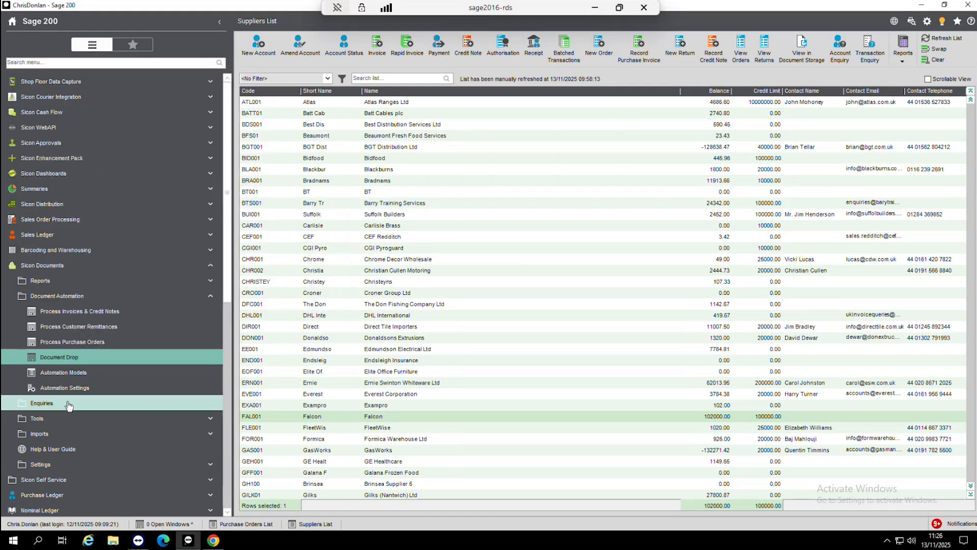
click(66, 309)
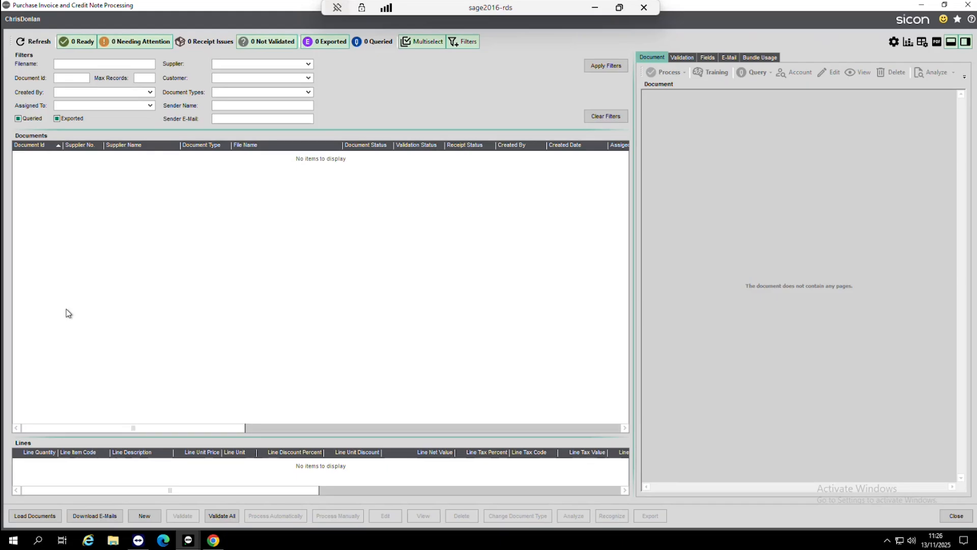
Load the documents and open the newly added Ernie Swinton Whiteware invoice in the training labeller.
click(40, 516)
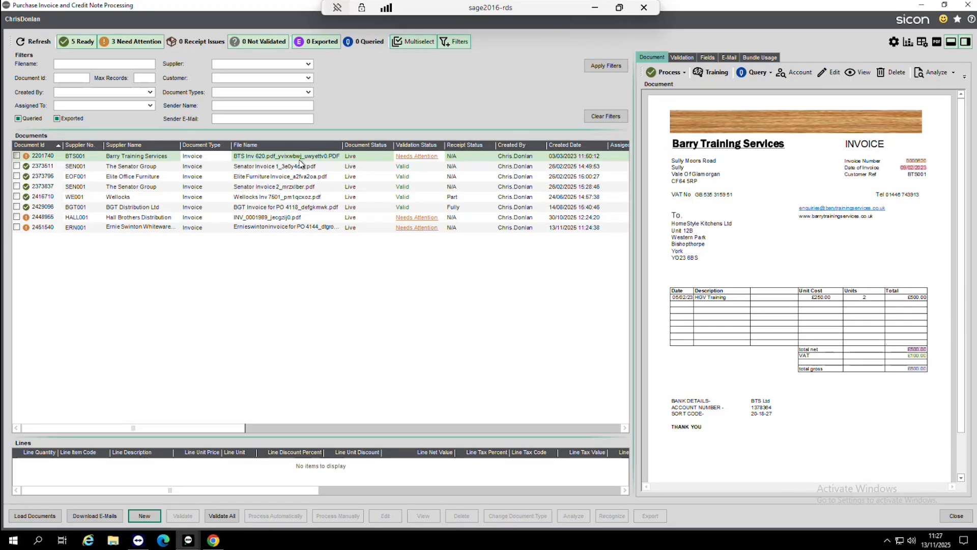
click(289, 230)
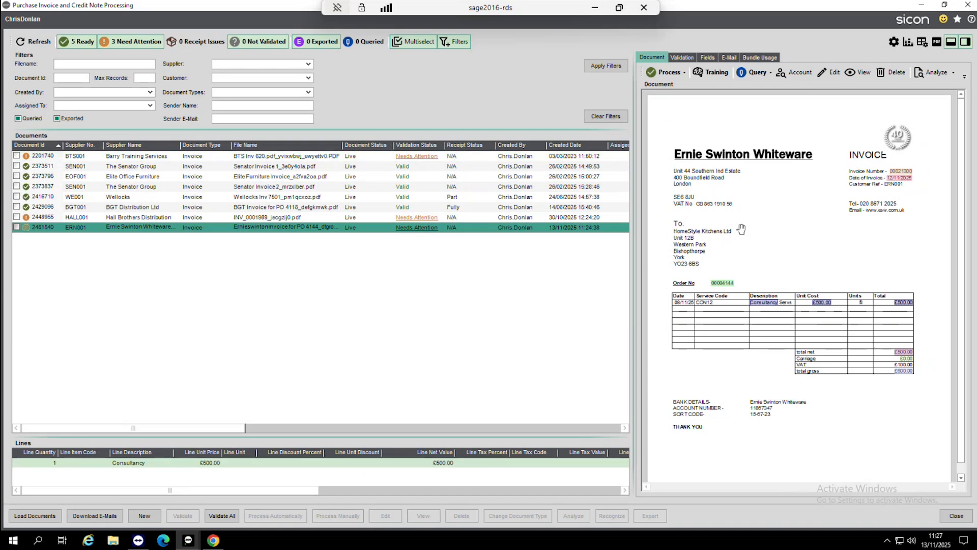
click(714, 72)
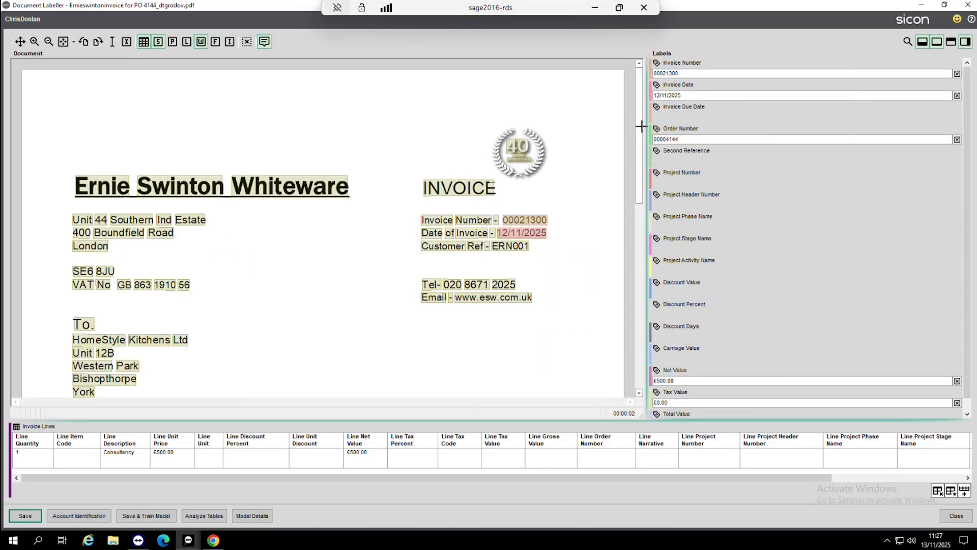
drag(638, 157, 644, 210)
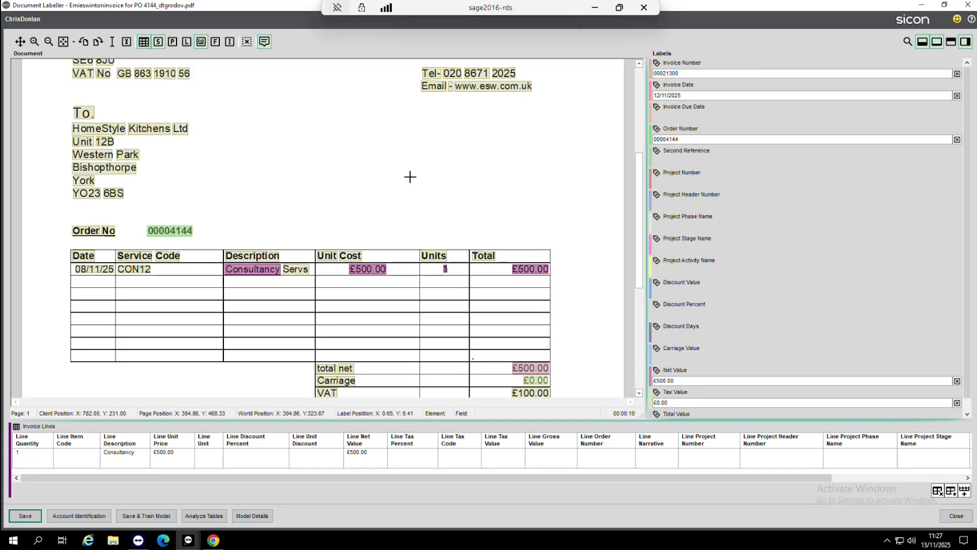
mouse_move(167, 231)
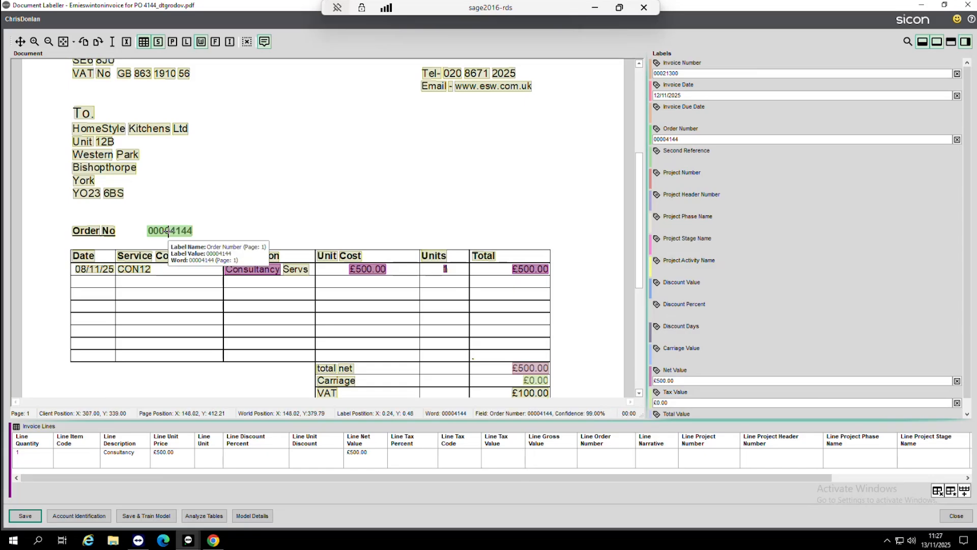
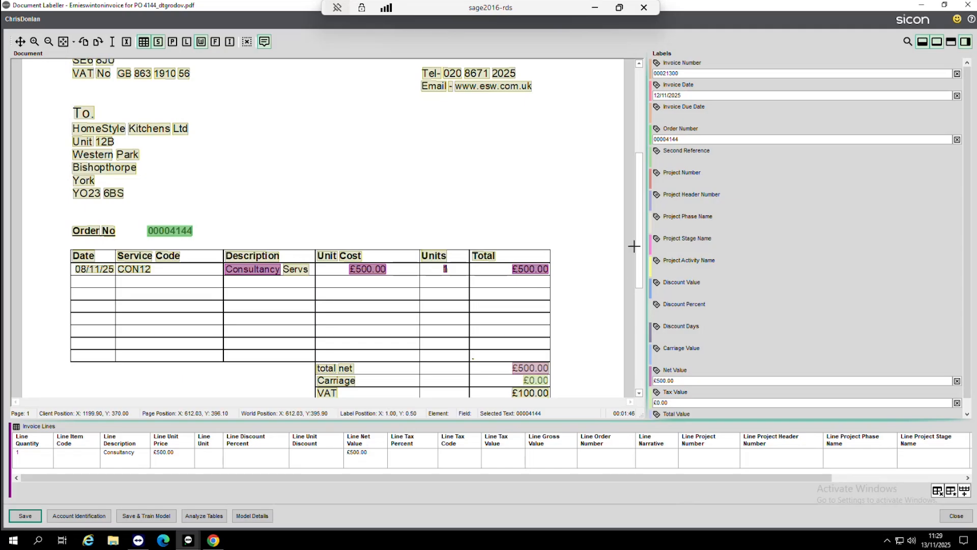
scroll(639, 238, down, 2)
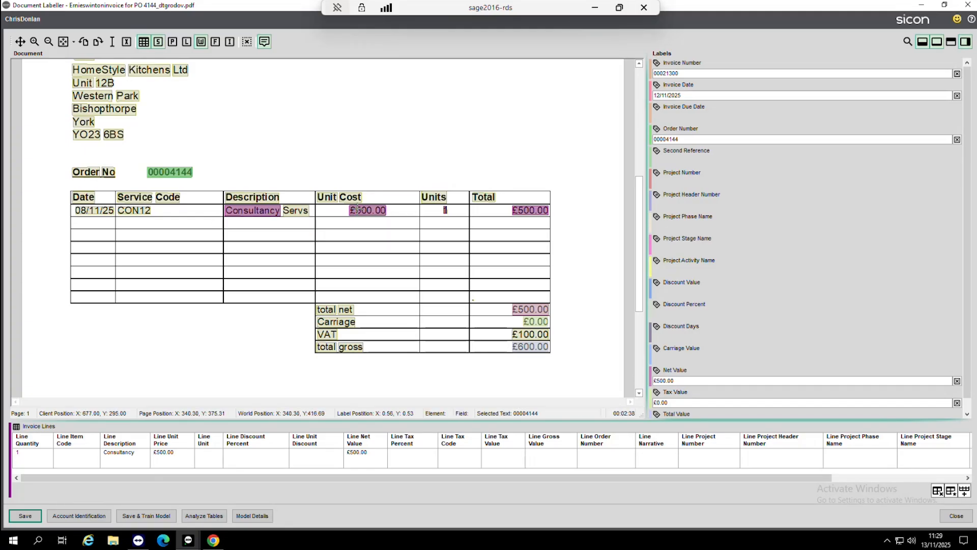
mouse_move(370, 209)
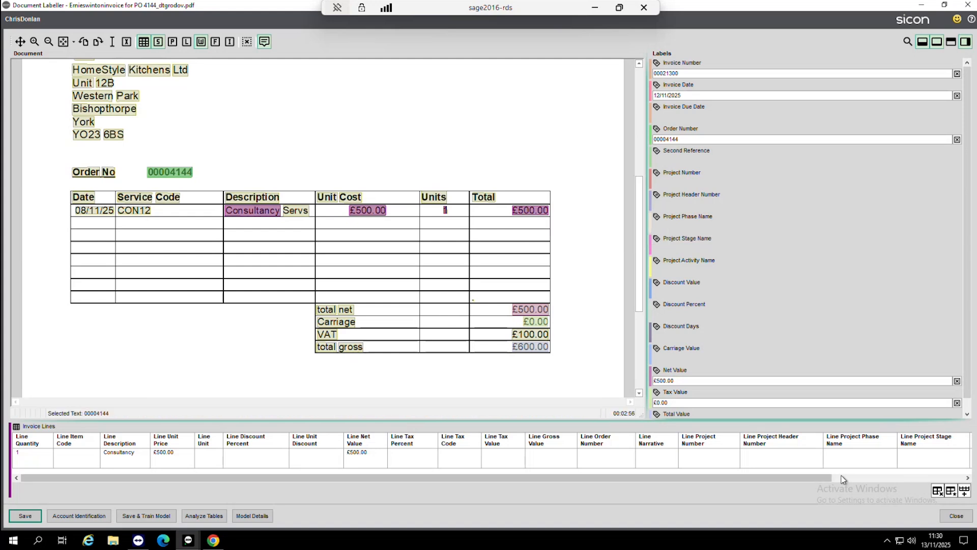
click(943, 517)
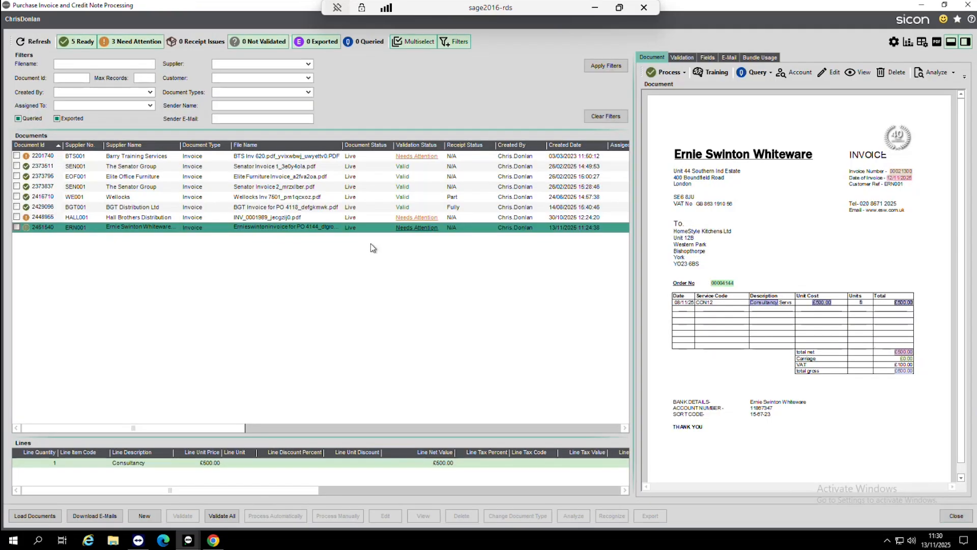
View the validation summary explaining why the Barry Training Services invoice needs attention, and close the summary.
click(454, 157)
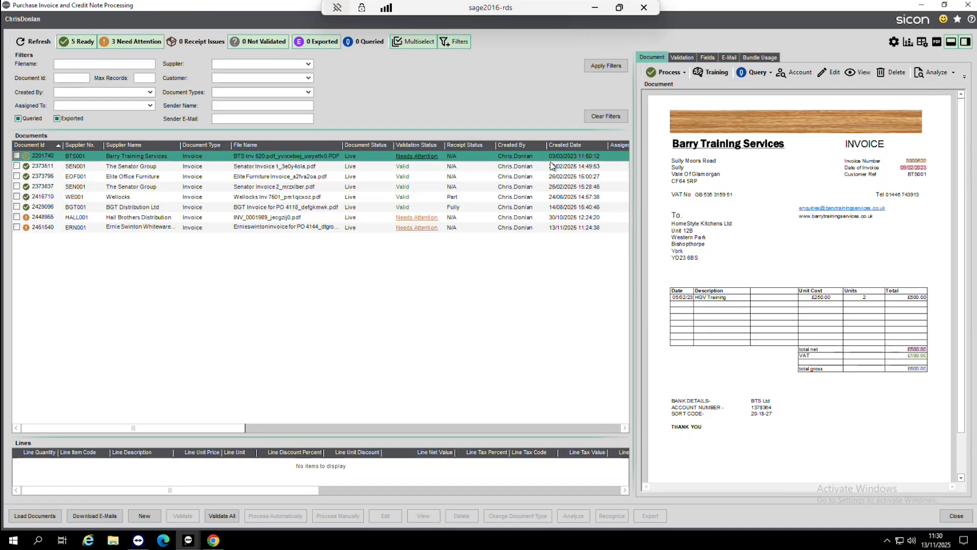
click(420, 156)
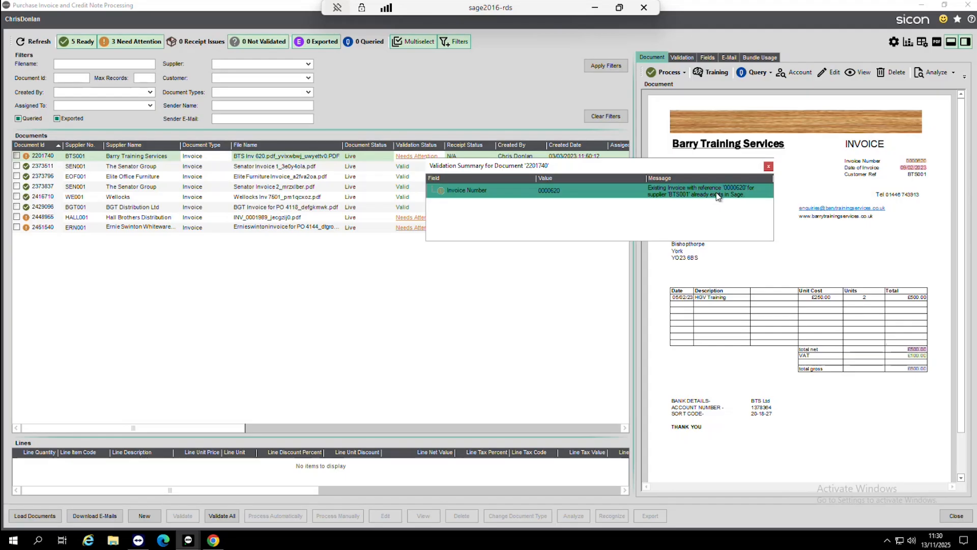
click(768, 167)
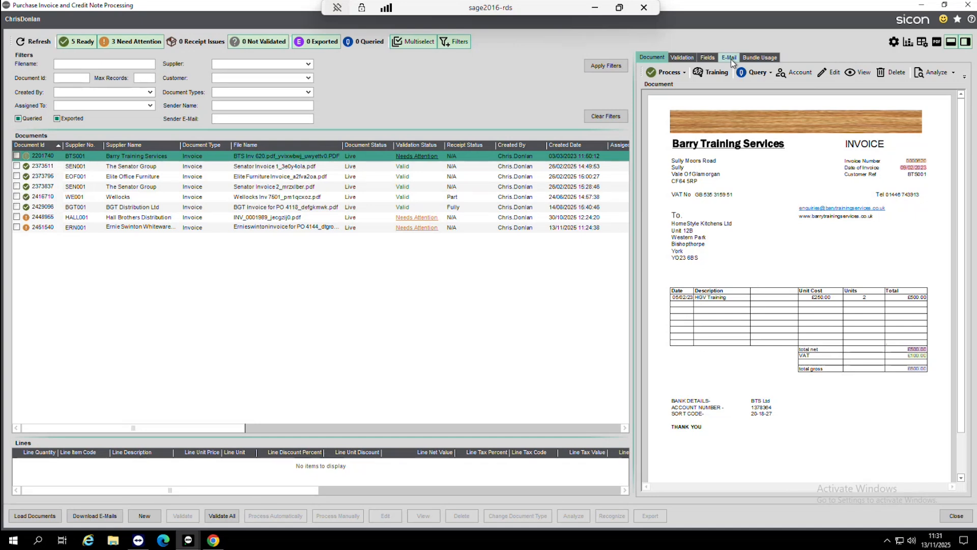
Mark the Barry Training Services invoice, preview the Ernie Swinton Whiteware invoice again and close the invoice processing form.
click(16, 156)
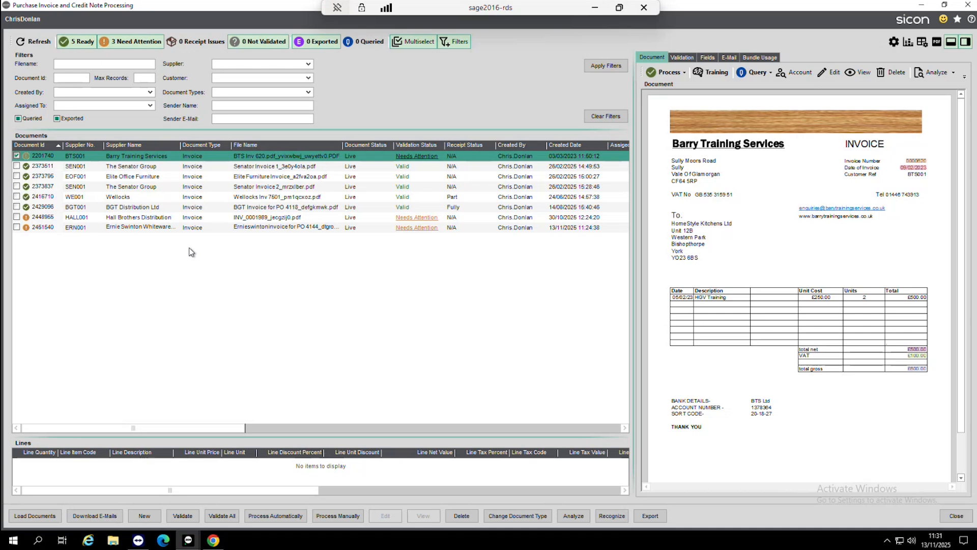
click(291, 229)
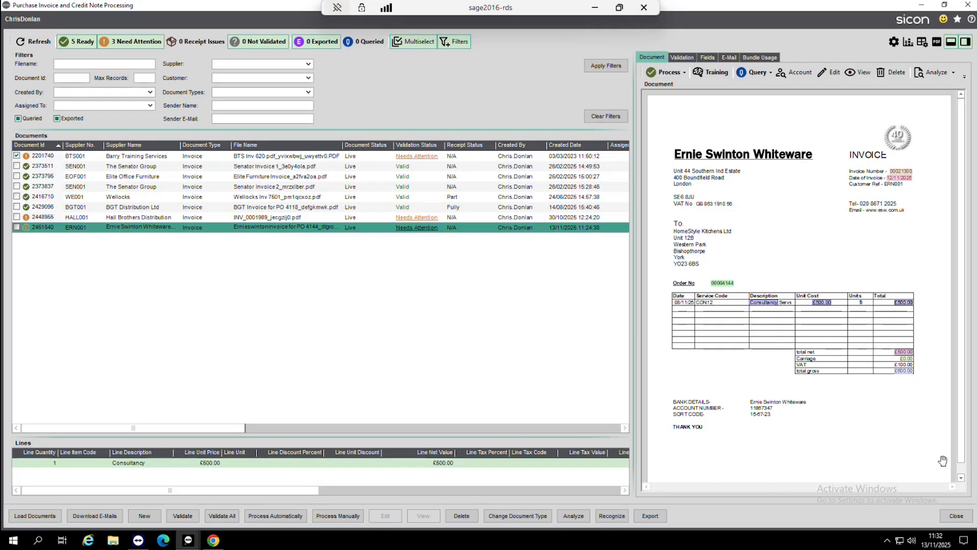
click(955, 517)
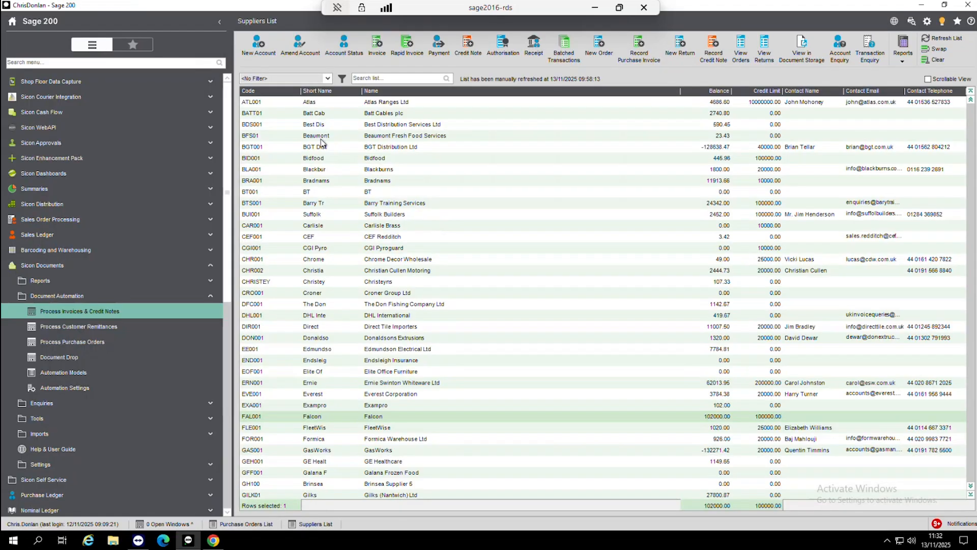
Collapse the Sicon Documents navigation group and switch to the Sicon Approvals login page in Chrome.
click(12, 265)
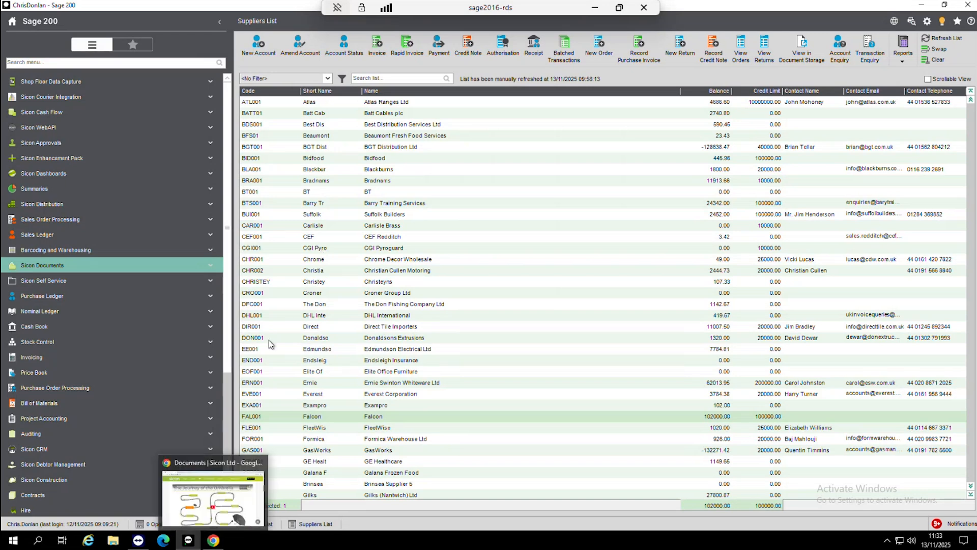
click(214, 540)
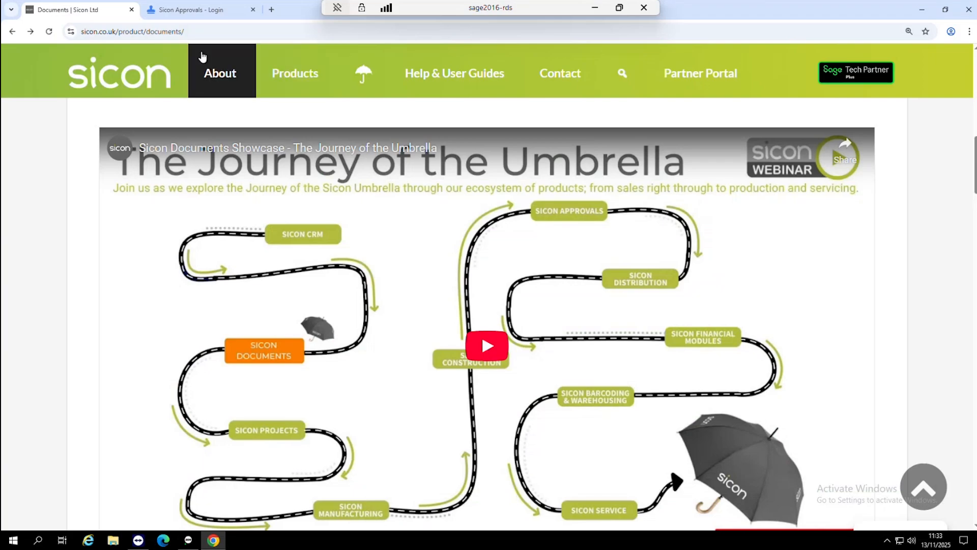
click(189, 16)
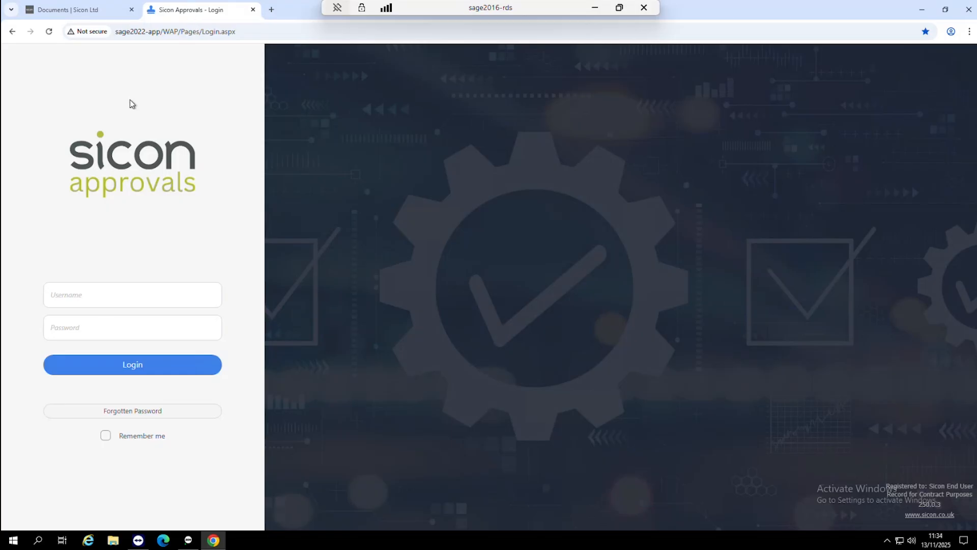
Try to log in to Sicon Approvals with the approver's username and account password.
click(82, 293)
text(corie)
click(76, 329)
text(••••••••)
click(120, 365)
Re-enter the approver's username and account password and log in to Sicon Approvals.
click(87, 295)
text(corie)
click(97, 328)
text(•••••••)
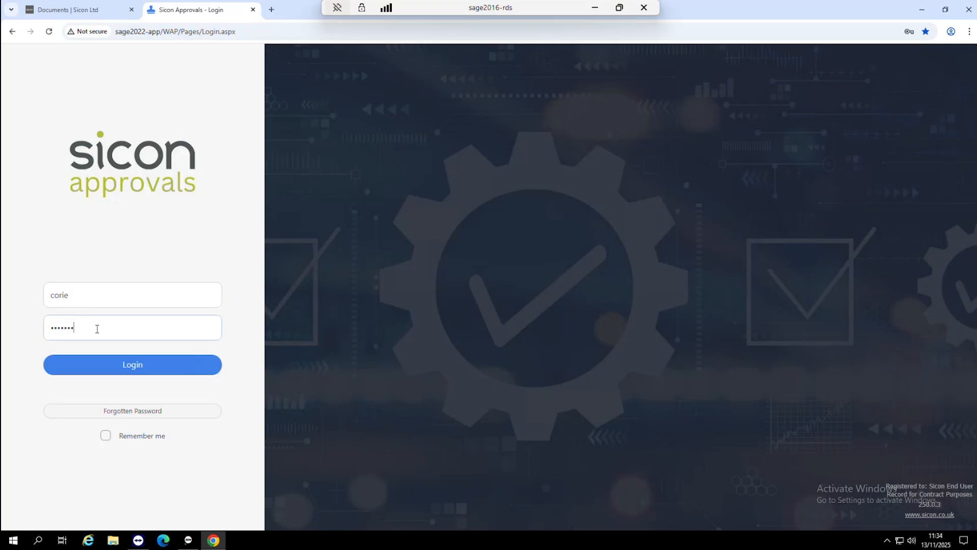
text(•)
key(Return)
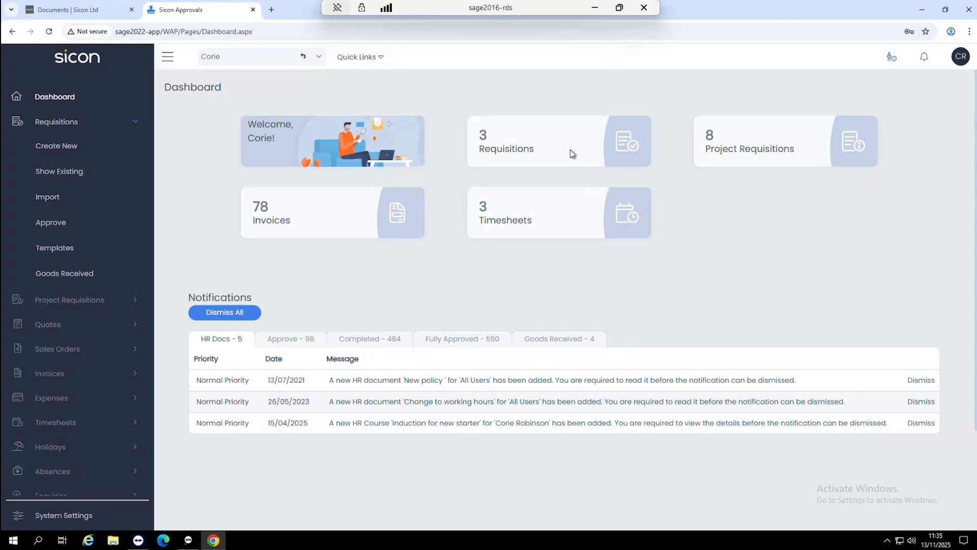
Open the invoices awaiting approval and expand the first listed Falcon invoice with its lines and attached document.
click(305, 218)
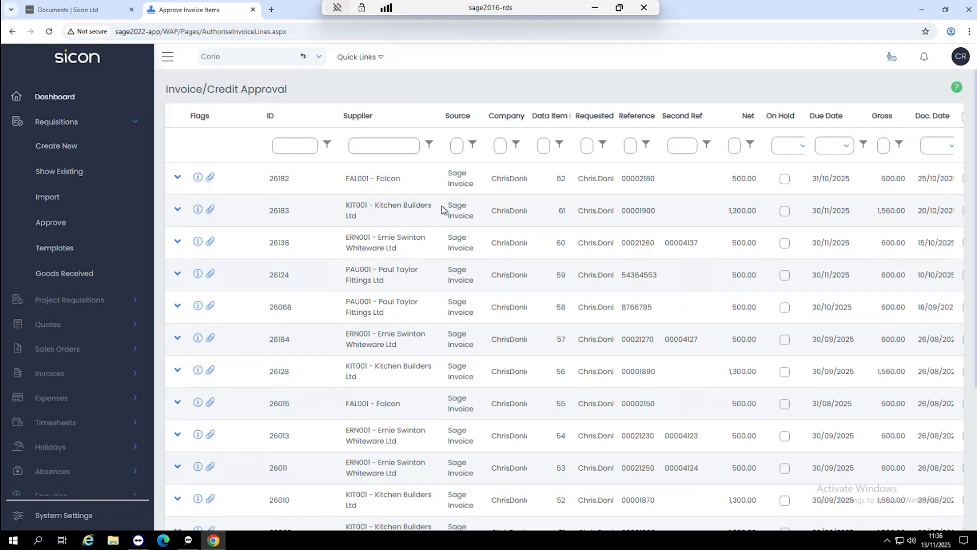
mouse_move(202, 181)
click(177, 179)
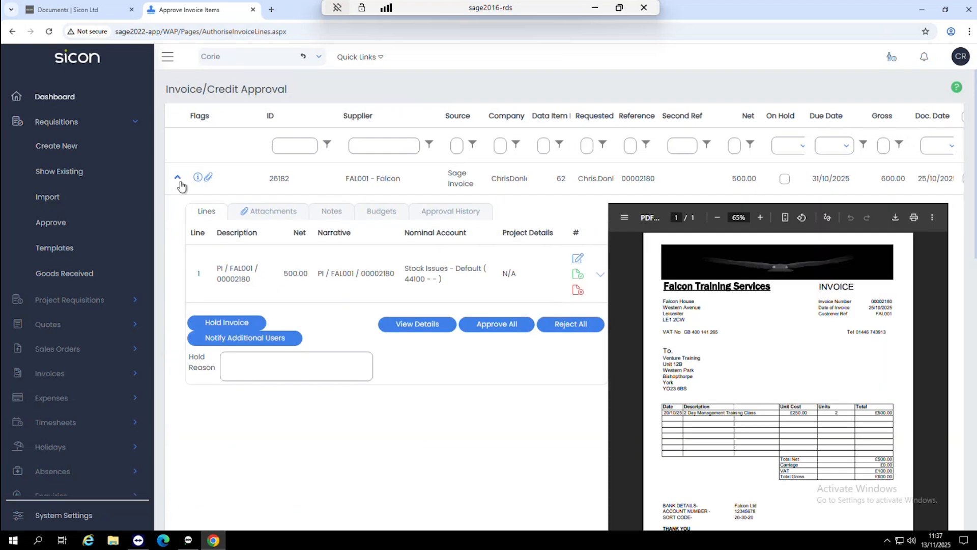
Review the Falcon invoice's line details and attached PDF, and approve its single line.
scroll(727, 335, down, 2)
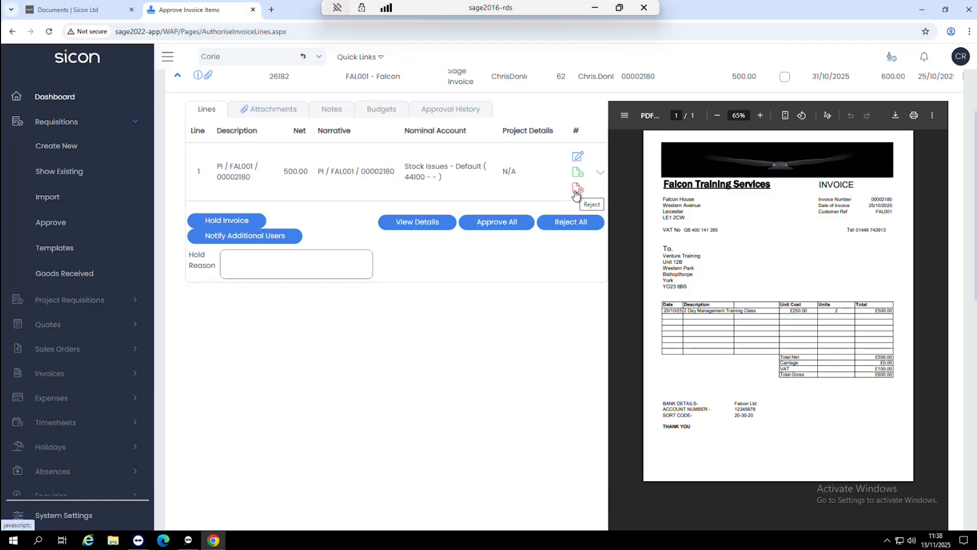
scroll(444, 330, down, 5)
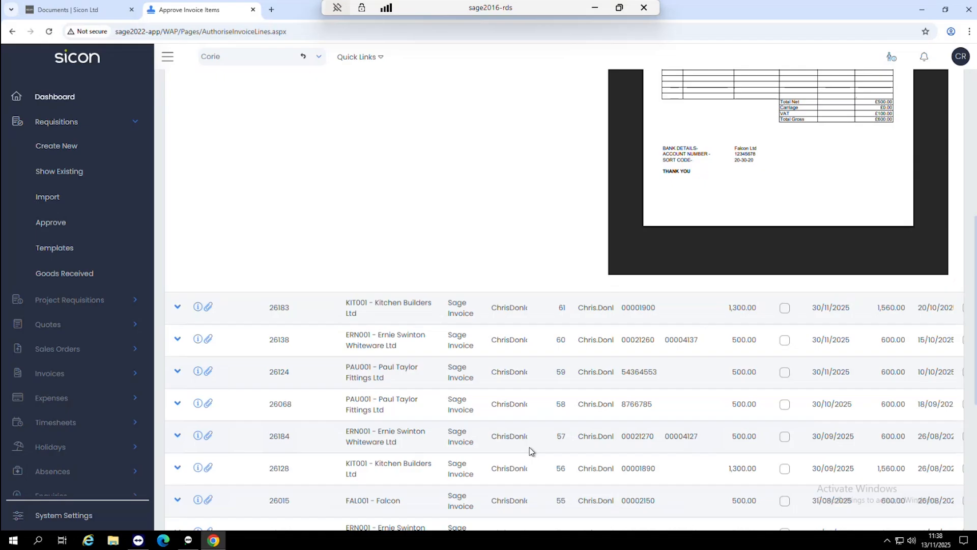
scroll(447, 419, up, 5)
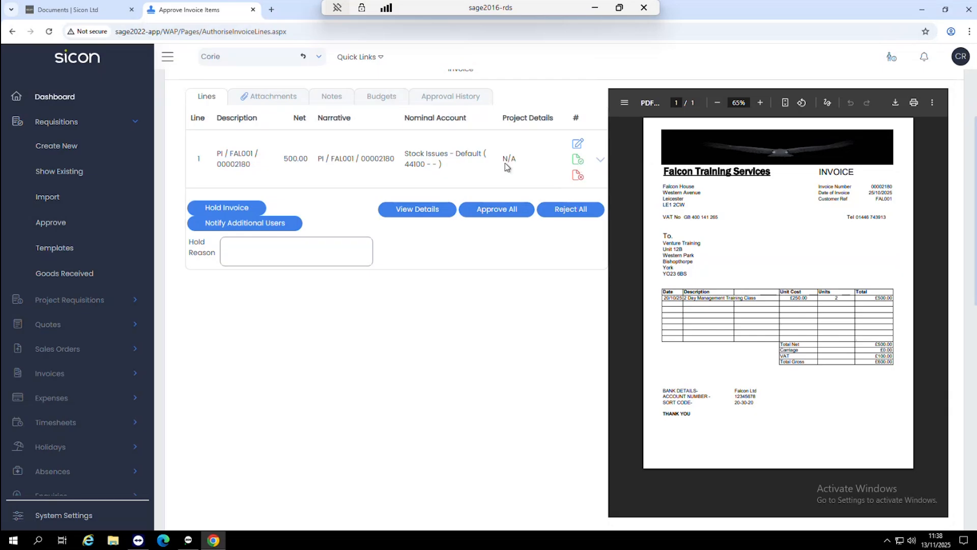
click(578, 162)
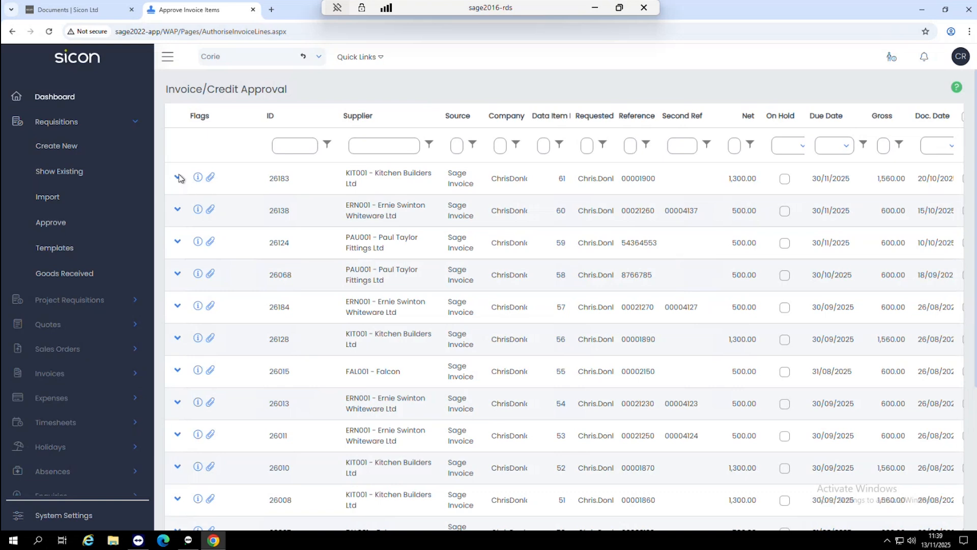
Put the first listed Kitchen Builders Ltd invoice on hold with the reason "Quality check" and cancel the notification e-mail.
click(178, 178)
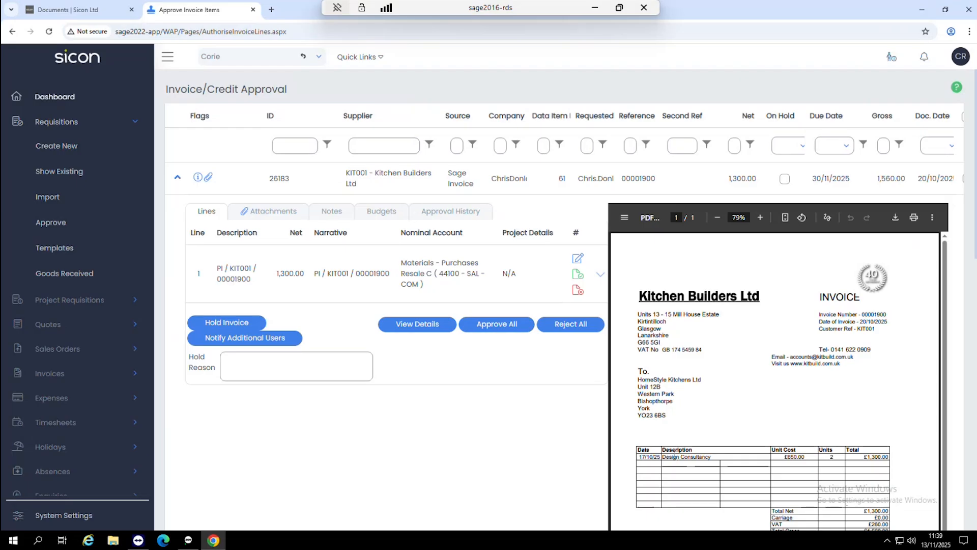
click(243, 360)
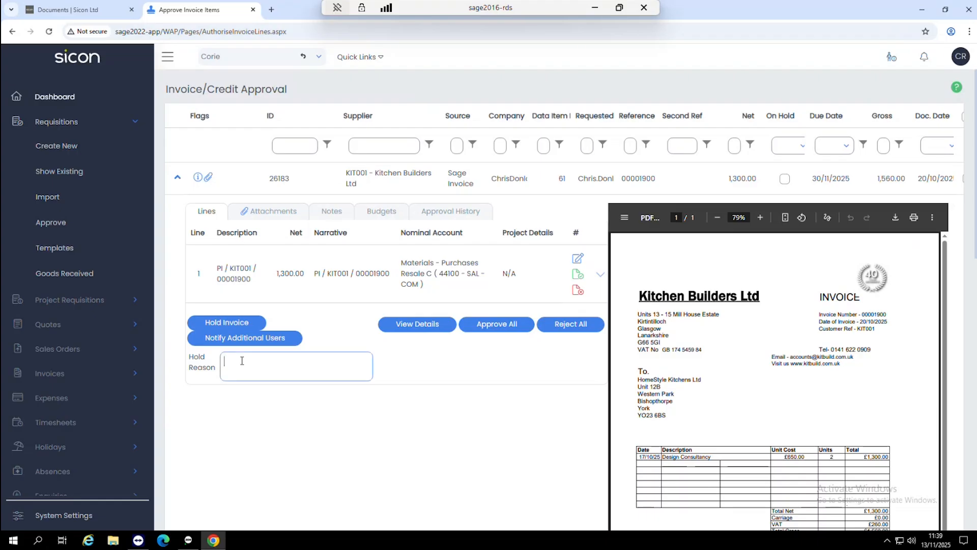
text(Quality check)
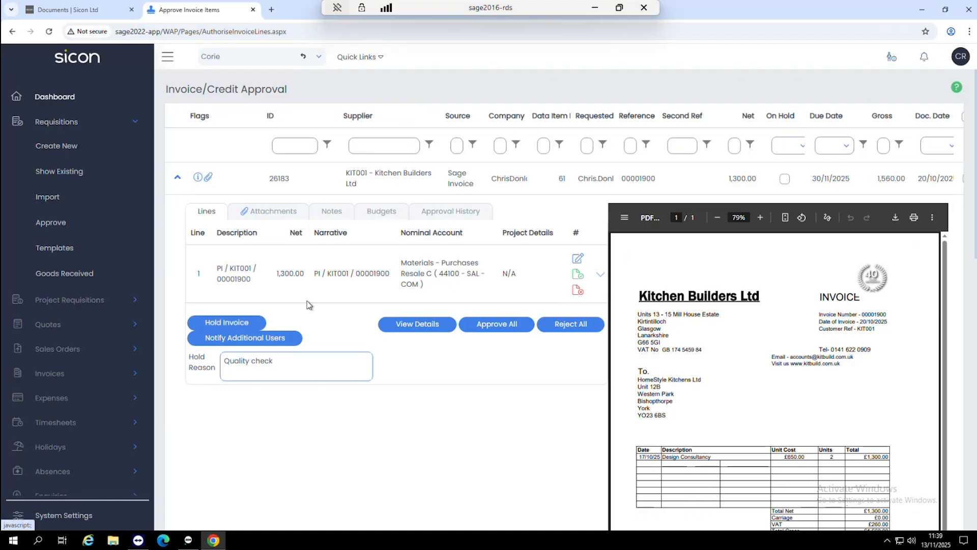
click(236, 324)
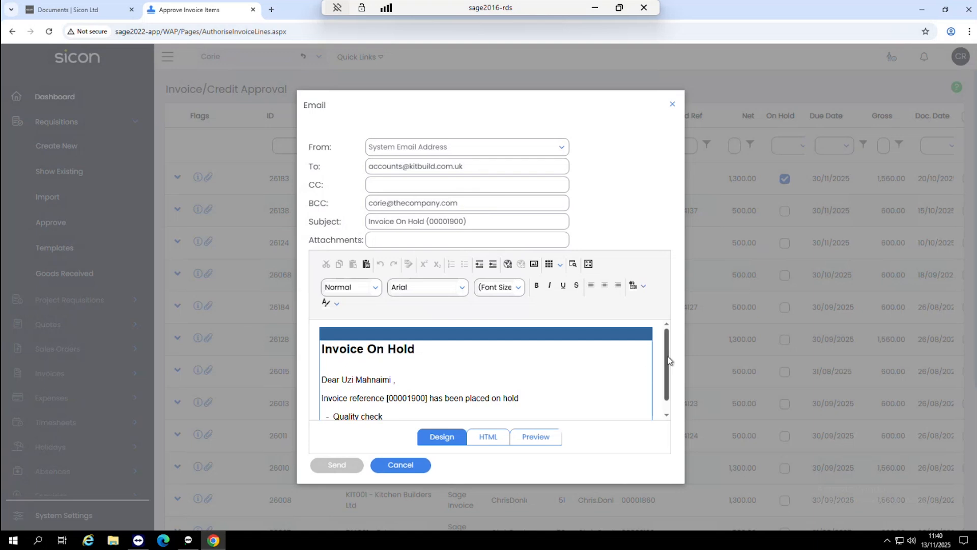
scroll(669, 361, down, 1)
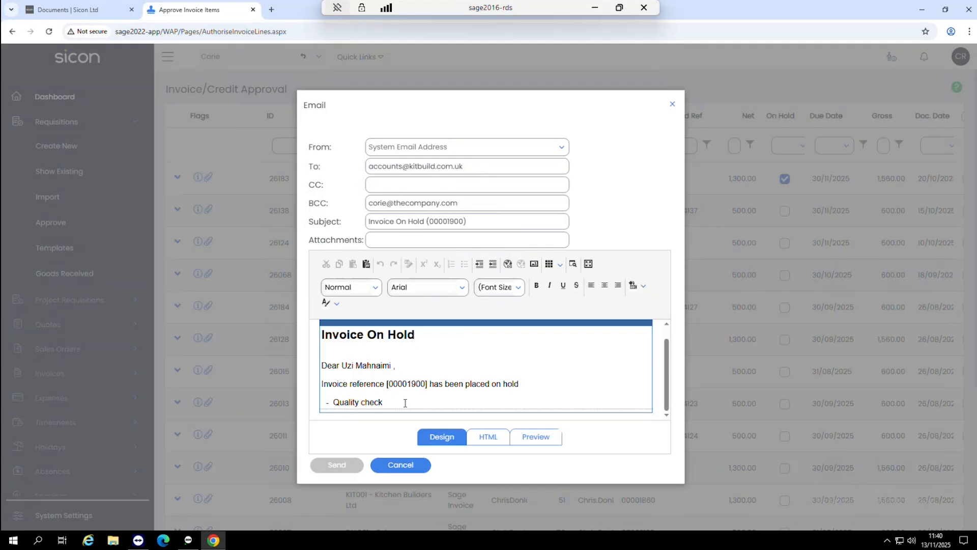
click(401, 465)
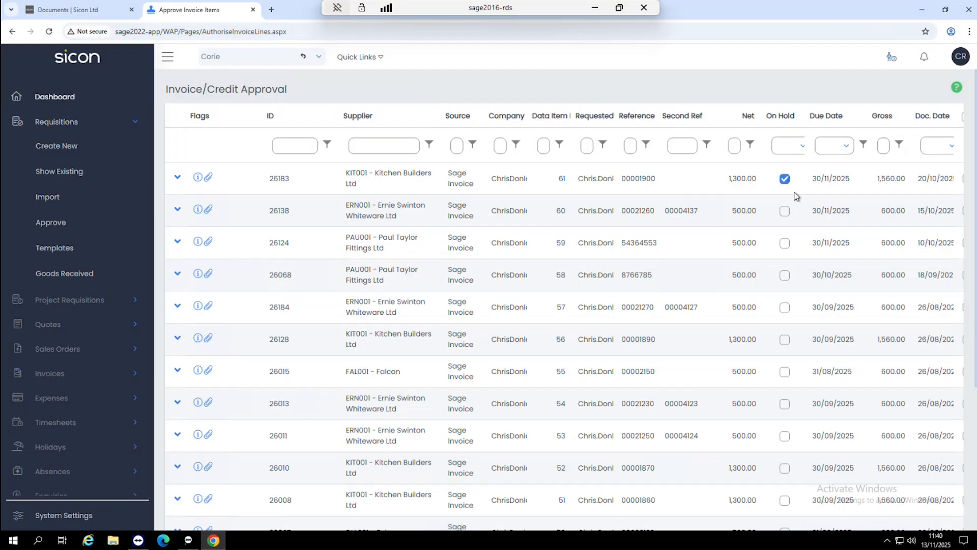
Take the Kitchen Builders Ltd invoice off hold and dismiss the supplier e-mail without sending it.
click(178, 178)
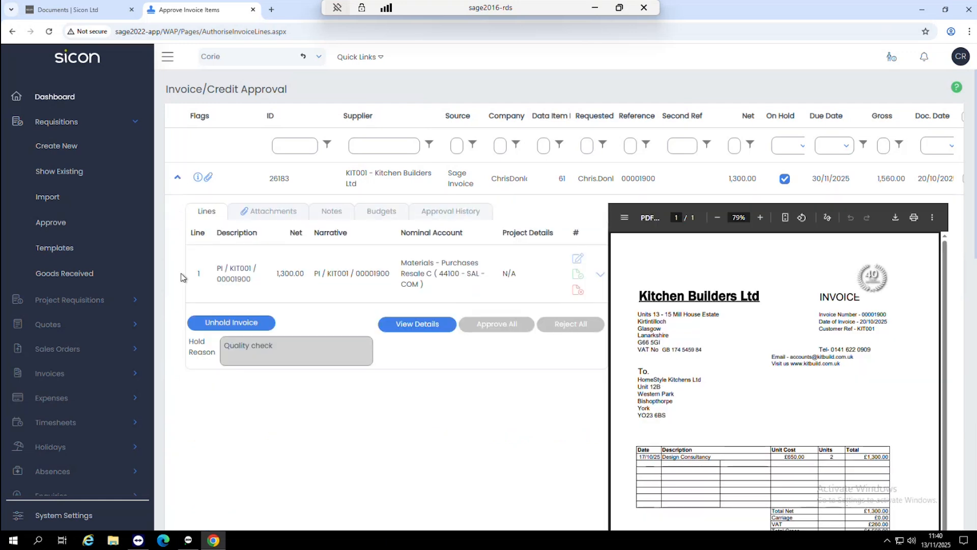
click(247, 326)
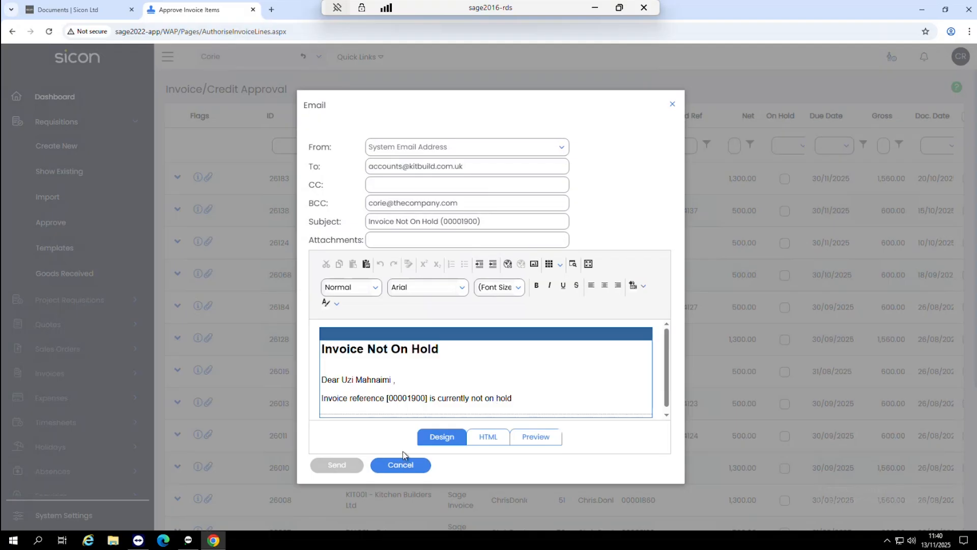
click(391, 462)
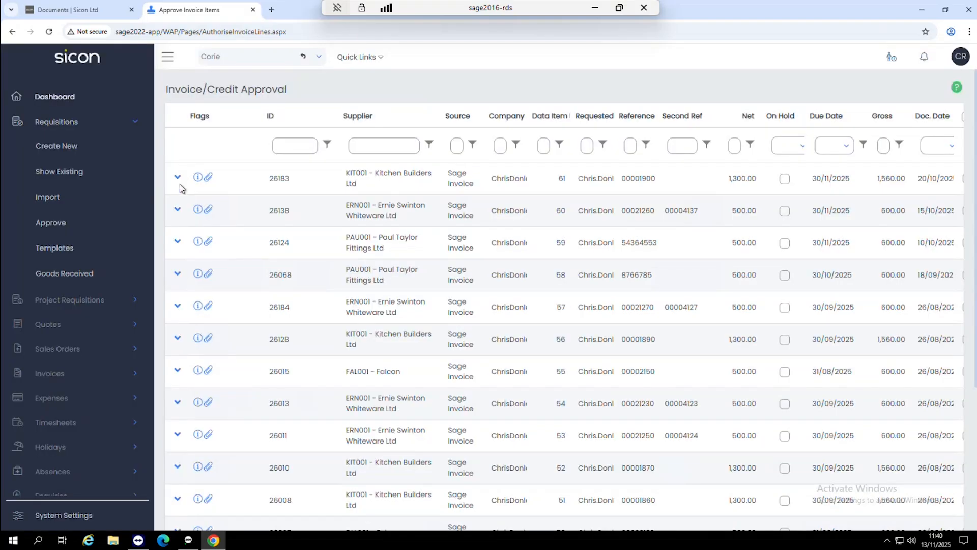
Expand the first listed Kitchen Builders Ltd invoice and approve its single line.
click(179, 178)
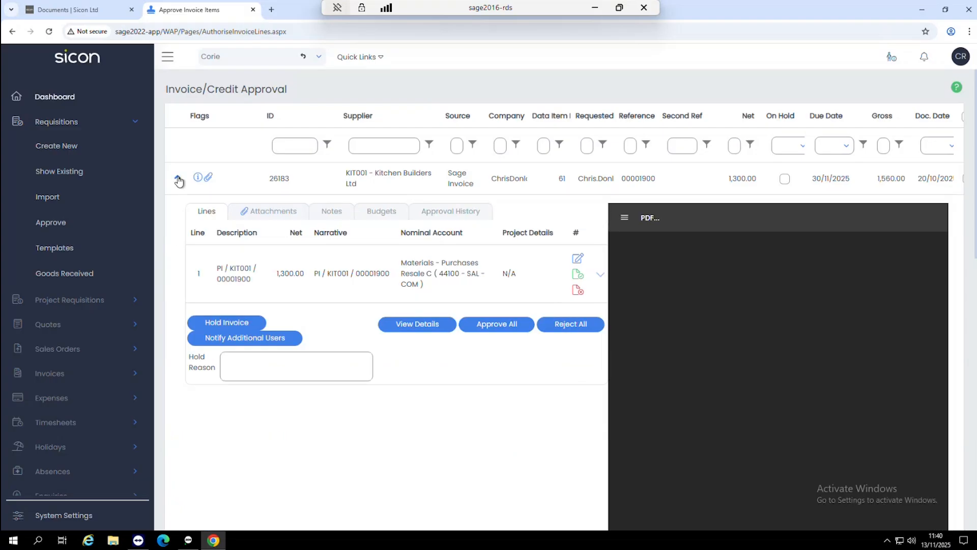
click(579, 276)
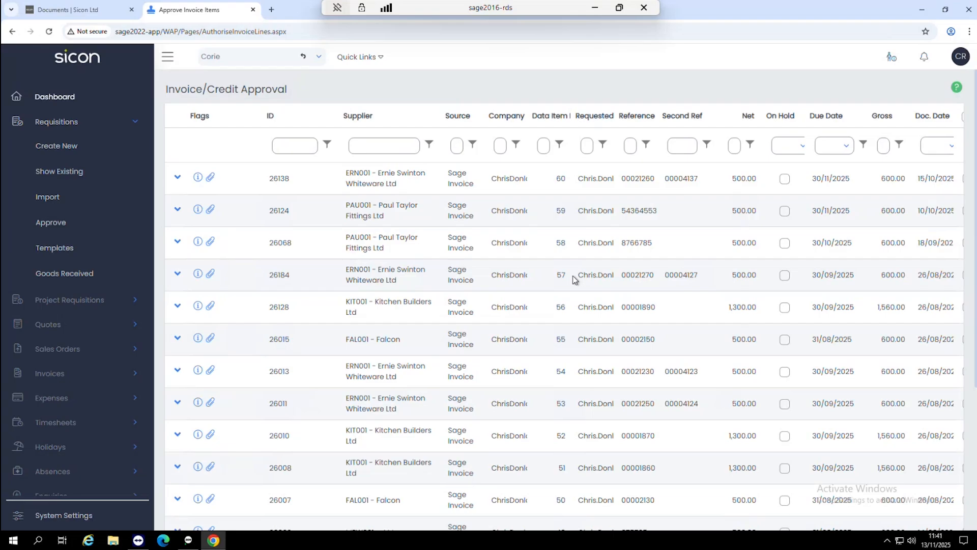
Open the user settings, look at the alternate users offered for turning on Out of Office, and cancel without enabling it.
click(959, 58)
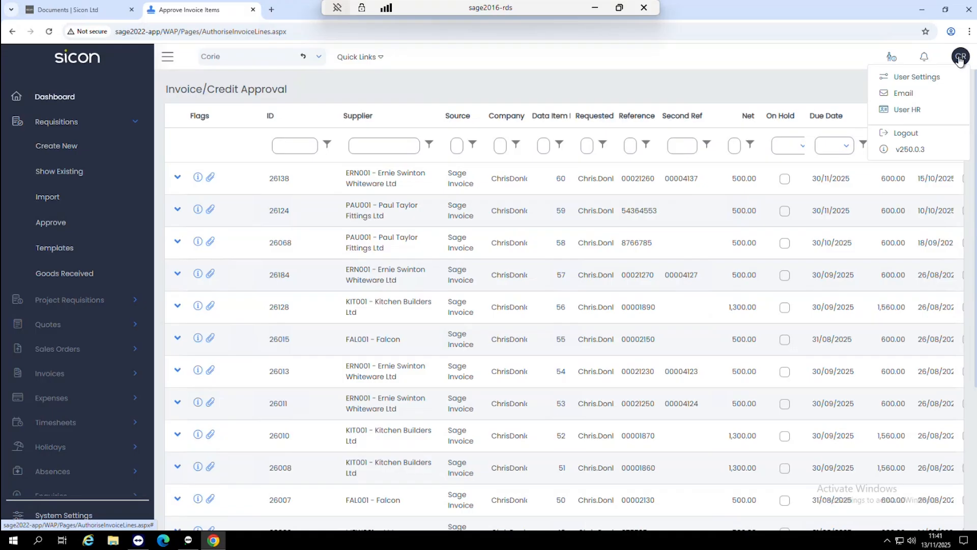
click(909, 78)
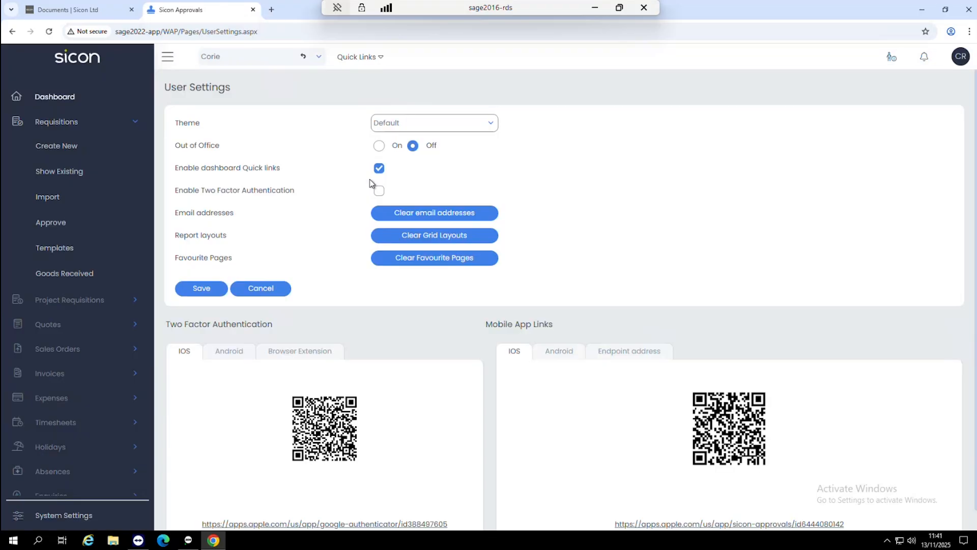
click(382, 150)
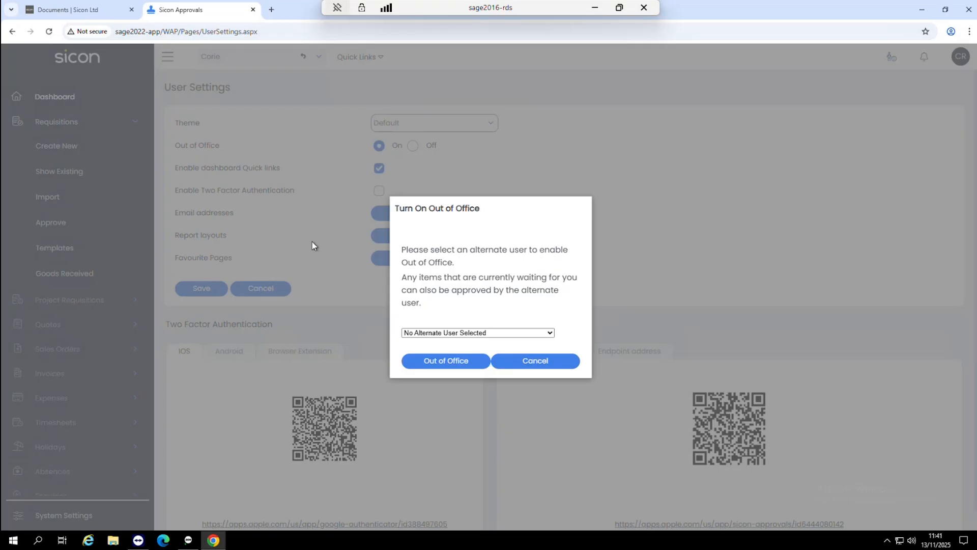
click(553, 335)
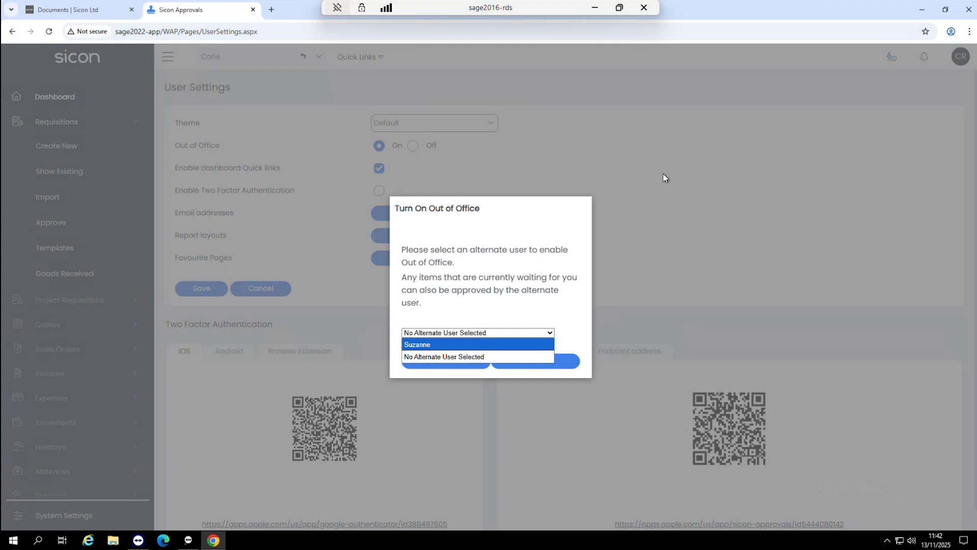
click(575, 360)
click(575, 360)
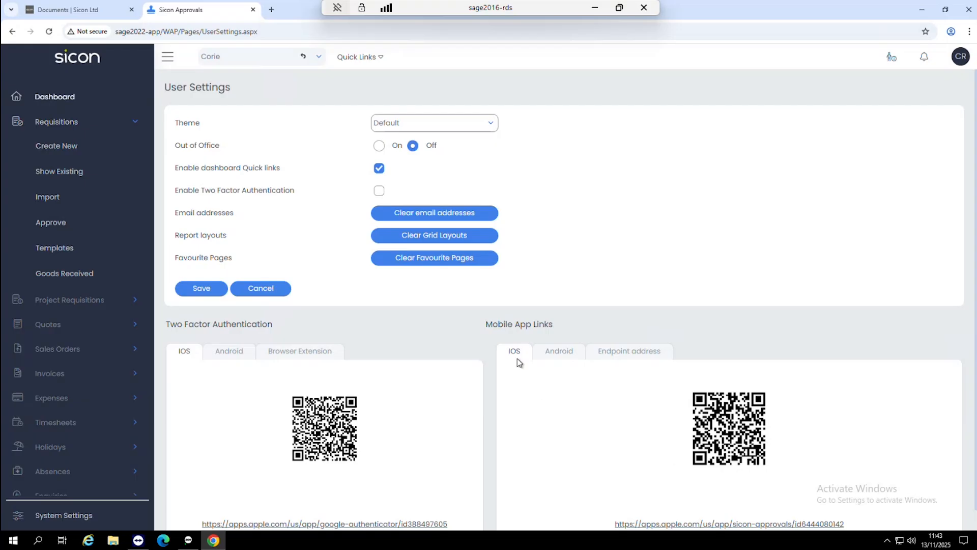
View the Android, iOS and endpoint address QR codes under the mobile app links.
click(552, 353)
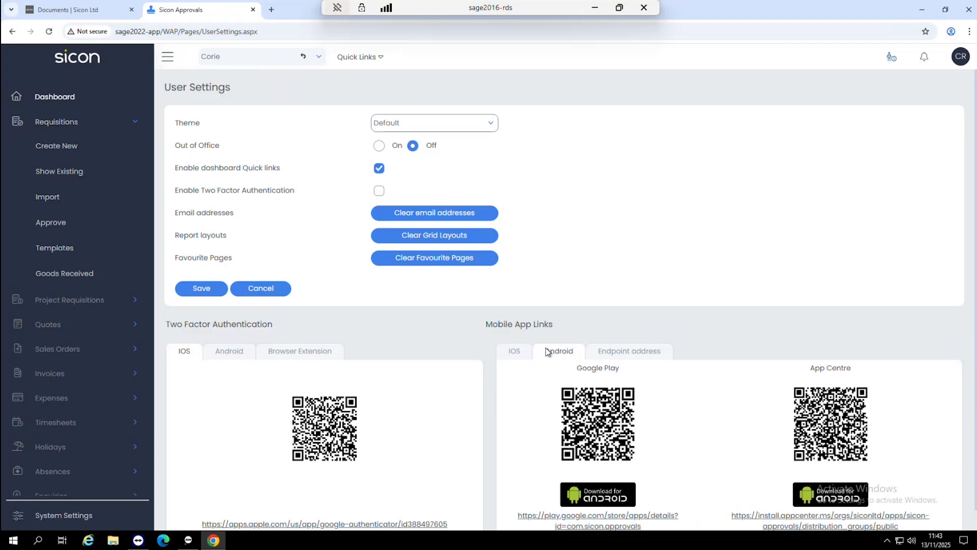
click(514, 360)
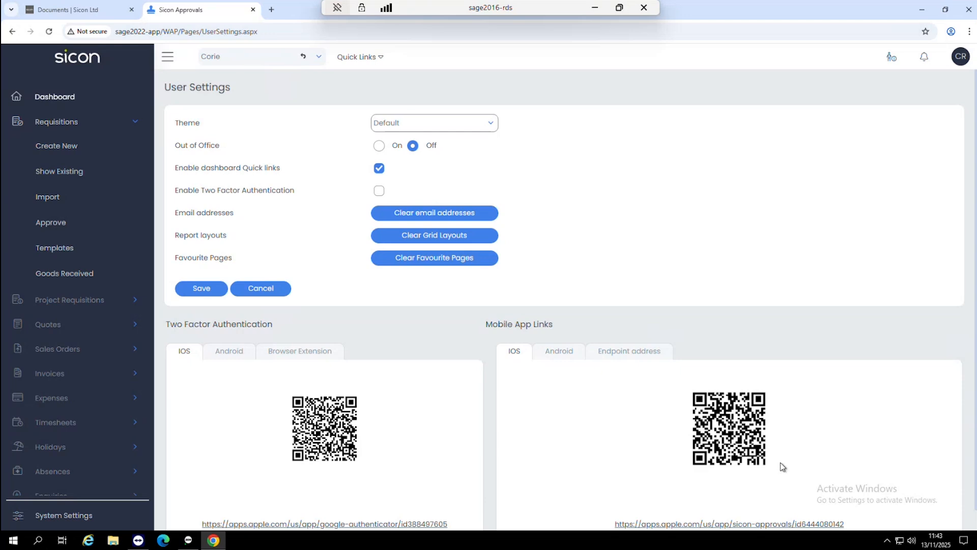
click(630, 354)
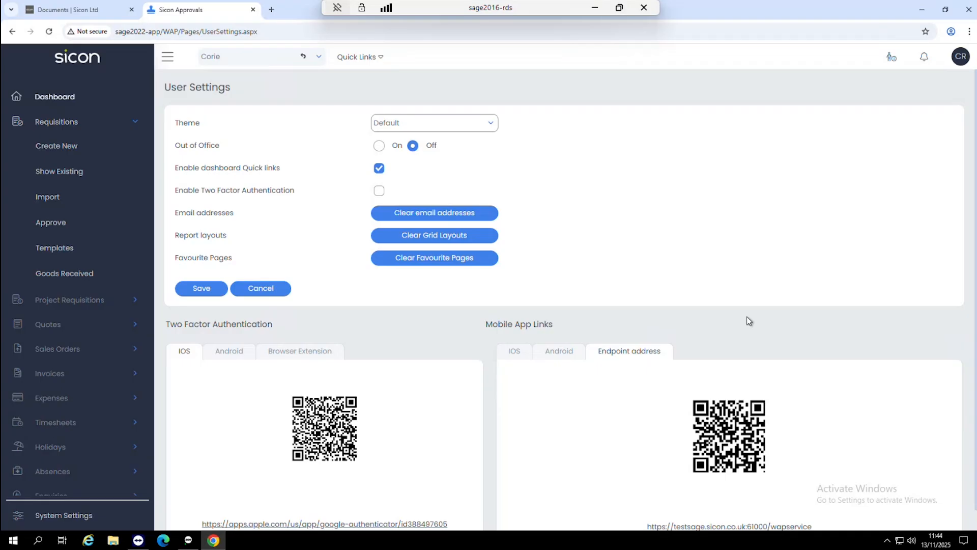
Log out of Sicon Approvals and switch to Sage 200 to open the supplier transaction enquiry for Falcon.
click(955, 63)
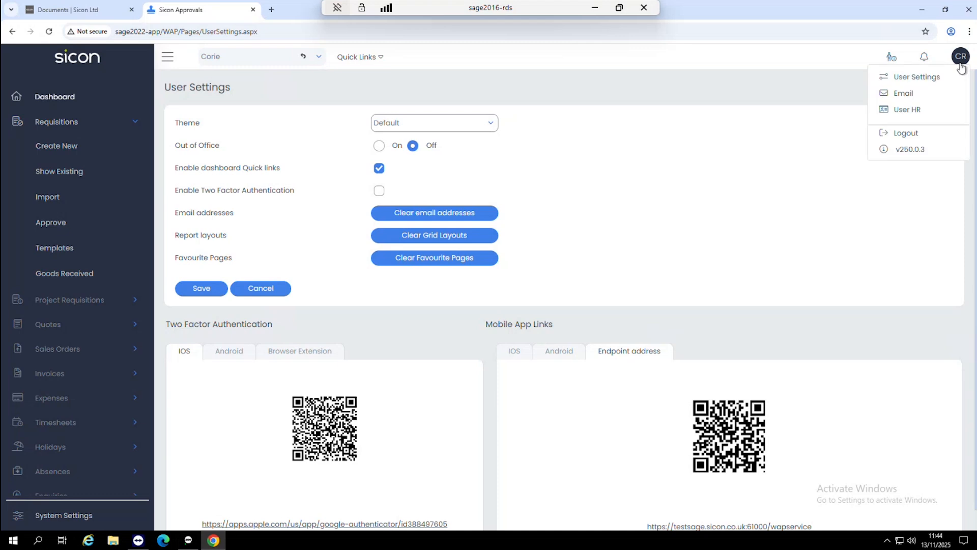
click(911, 134)
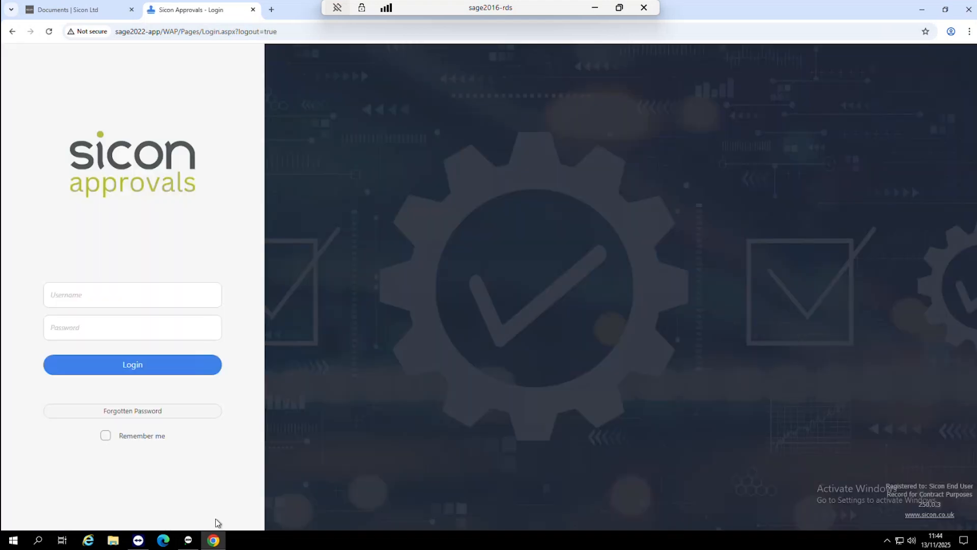
mouse_move(195, 545)
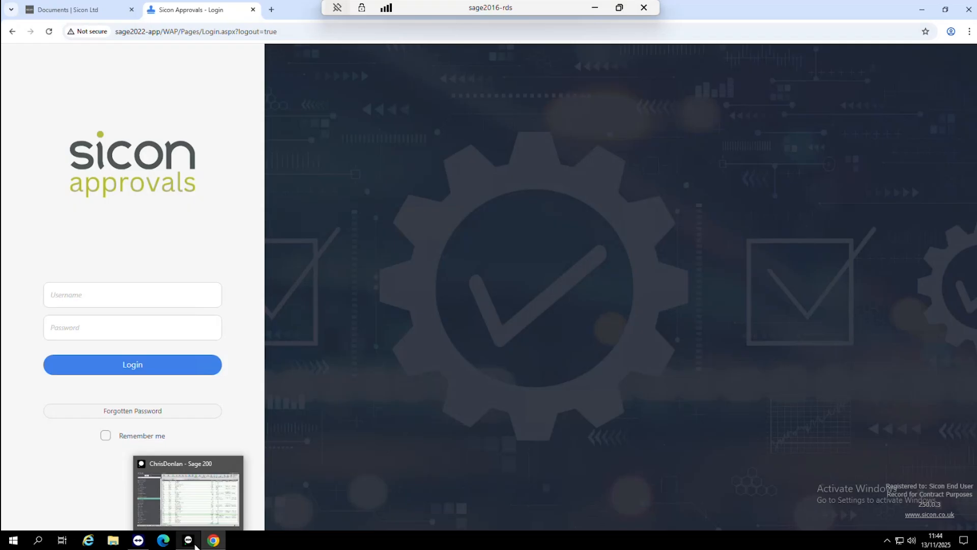
click(195, 507)
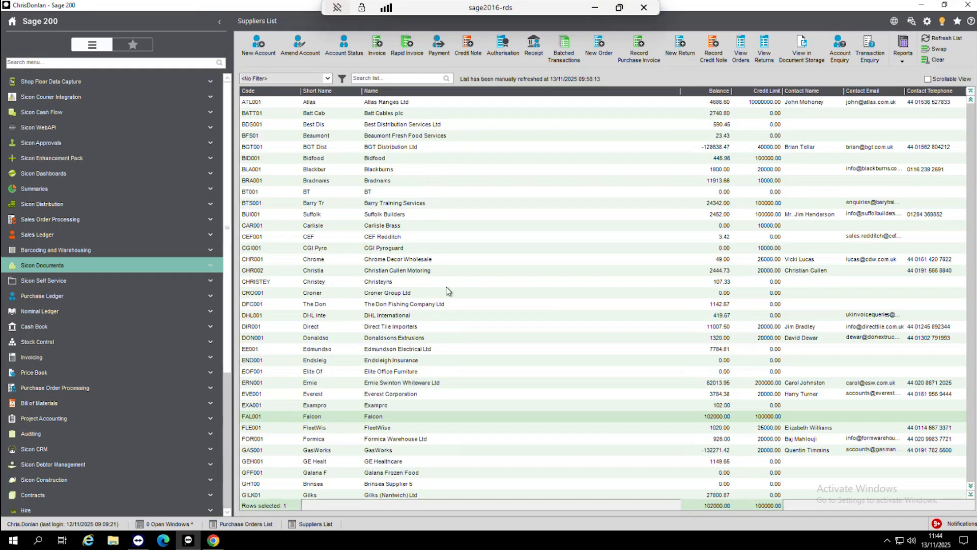
double_click(466, 421)
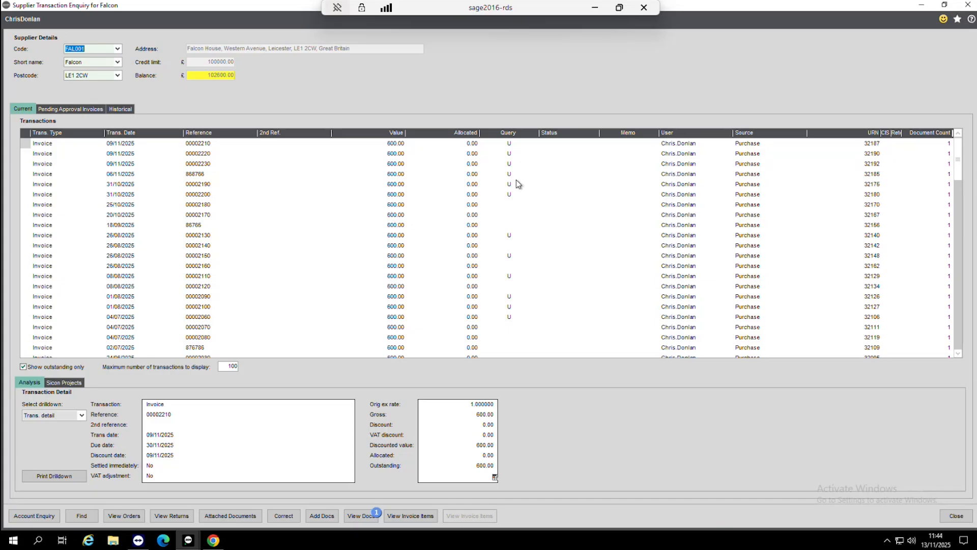
Show the nominal detail of the second Falcon invoice dated 31/10/2025 and examine its Unauthorised Purchases posting.
click(487, 205)
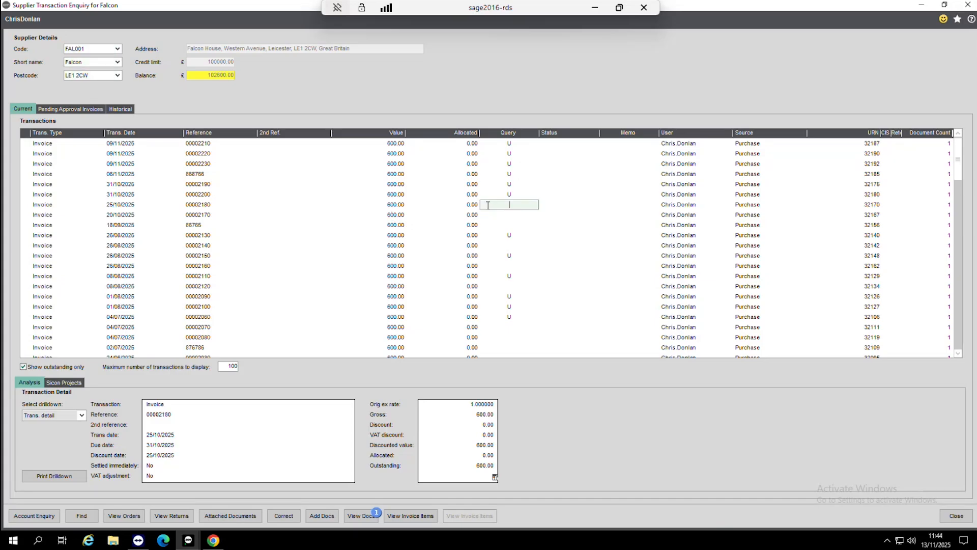
click(513, 195)
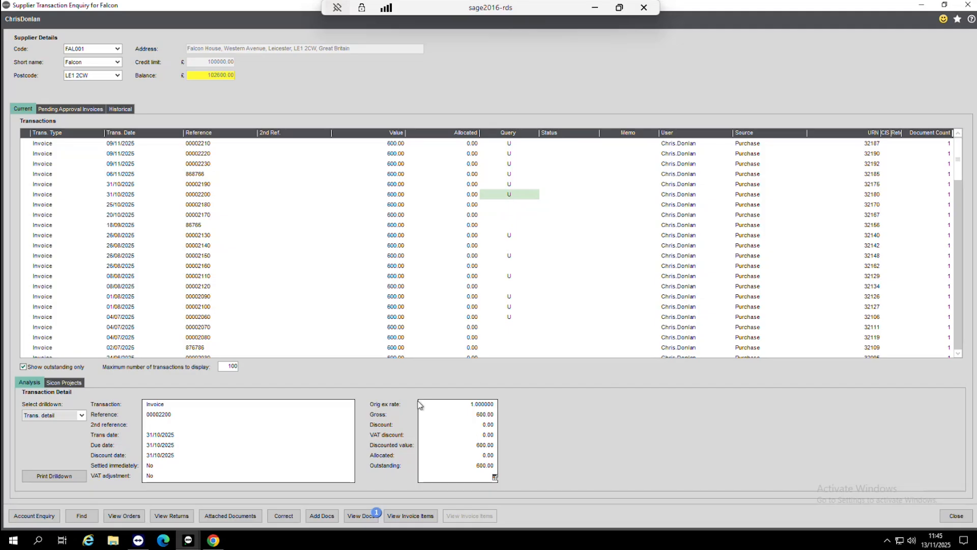
click(81, 414)
click(38, 433)
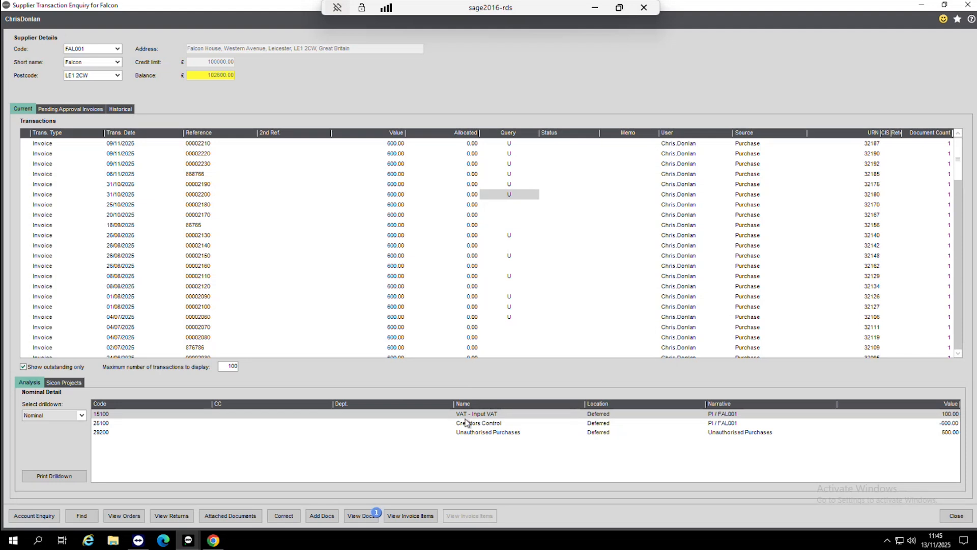
click(478, 436)
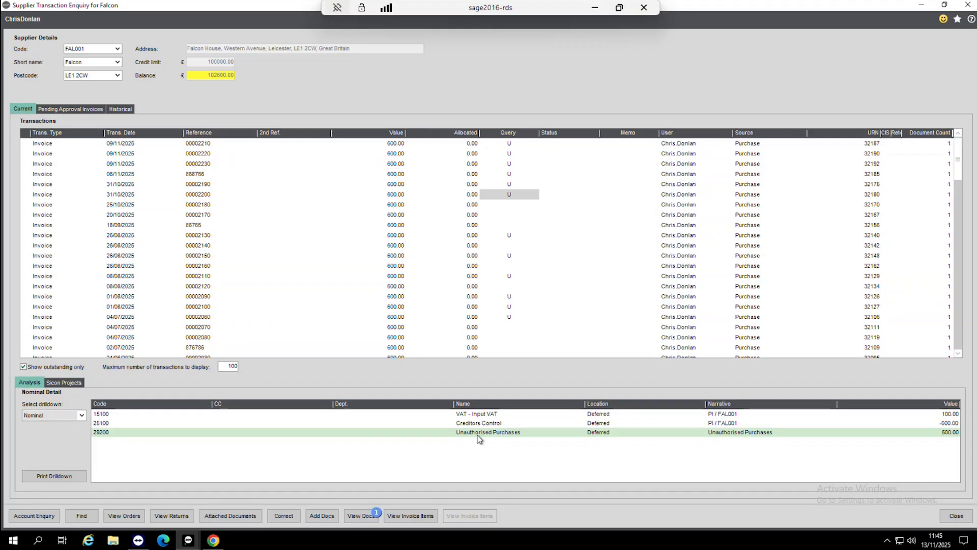
Examine the nominal postings of the Falcon invoice dated 25/10/2025, including the Stock Issues - Default line, and close the enquiry.
click(509, 204)
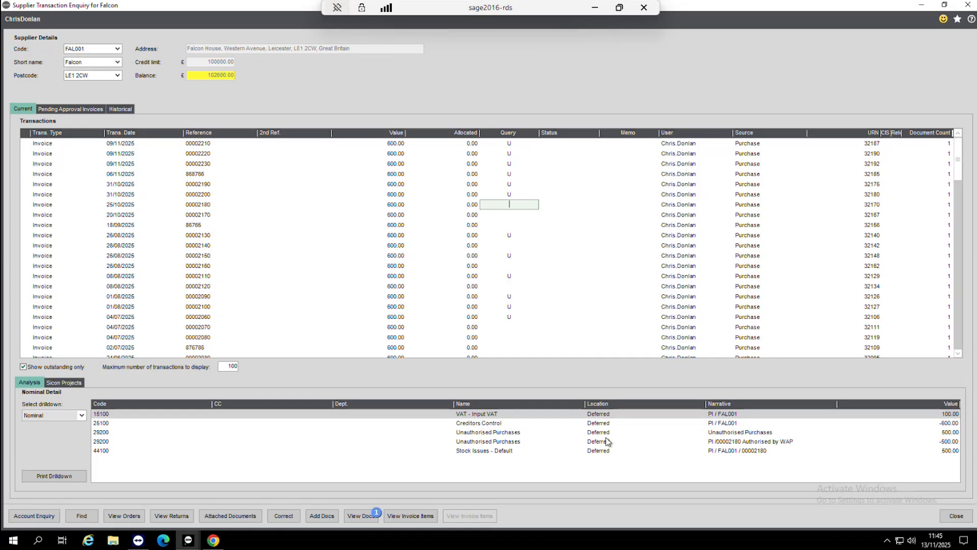
click(484, 451)
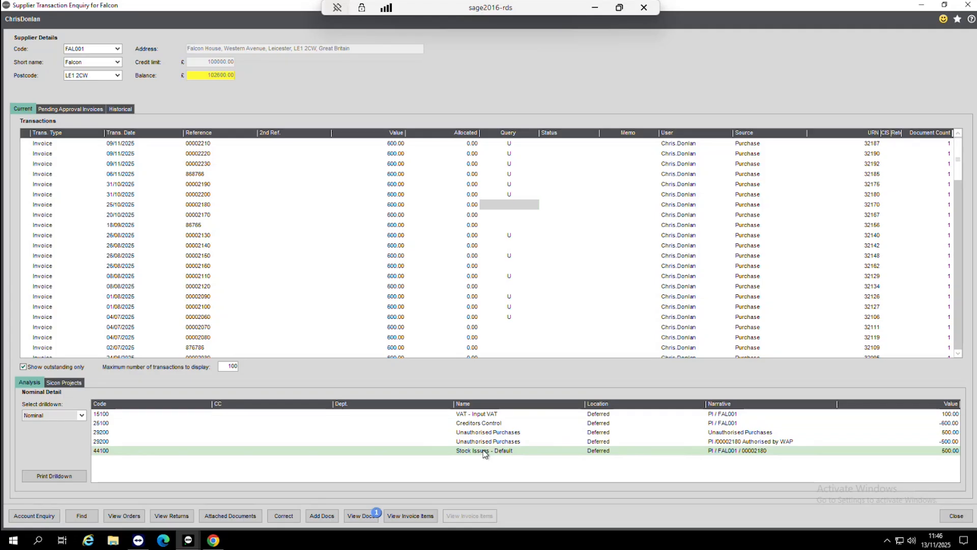
click(966, 519)
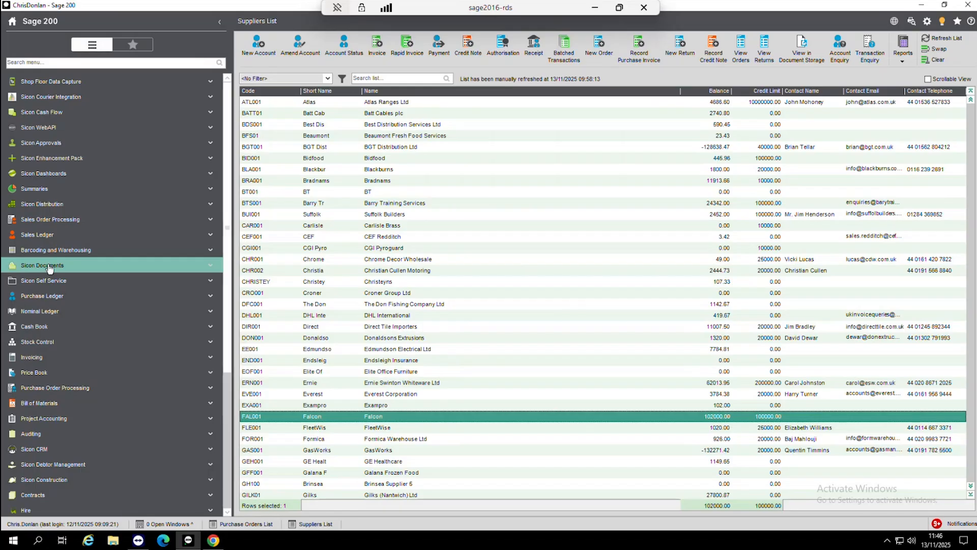
Switch to Outlook and open the draft PO Confirmation e-mail addressed to BGT Distribution Ltd.
click(12, 539)
scroll(146, 340, down, 5)
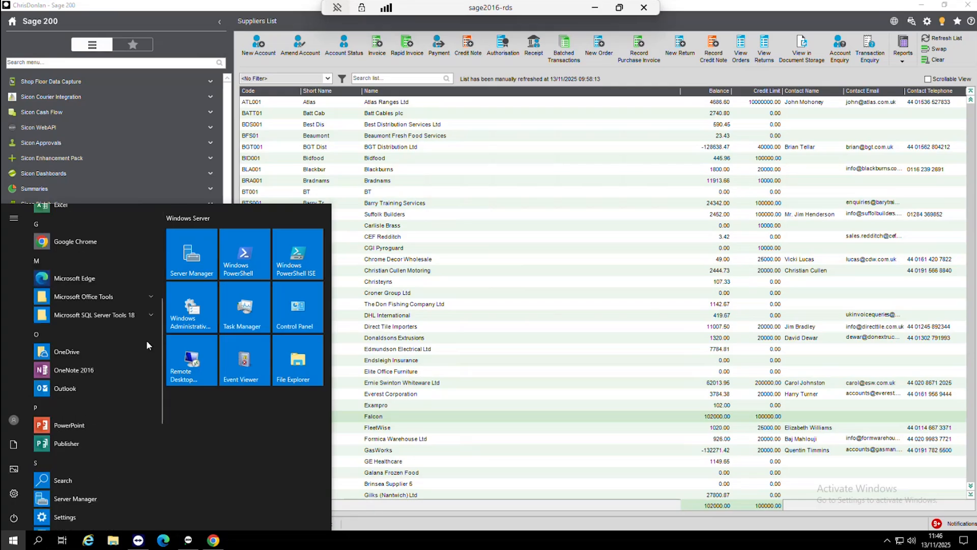
click(91, 390)
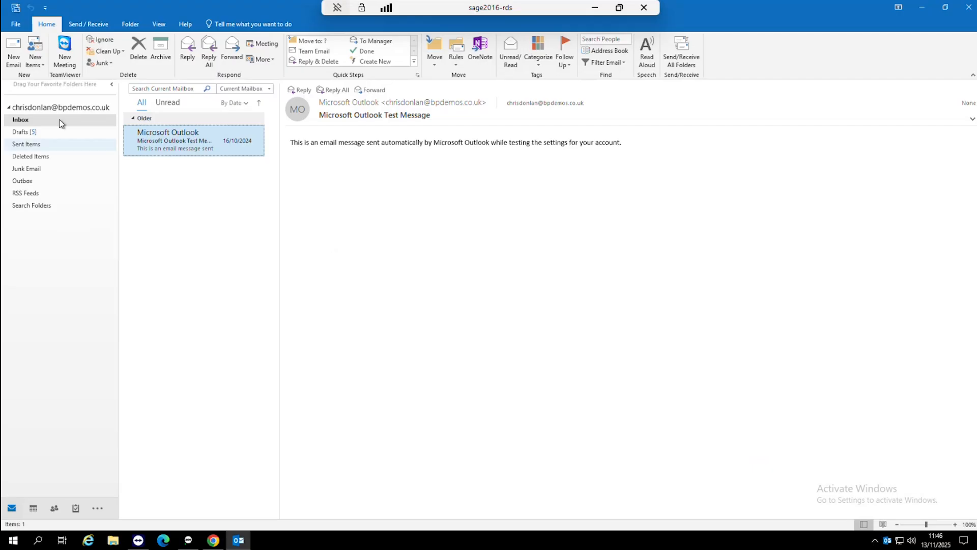
click(23, 133)
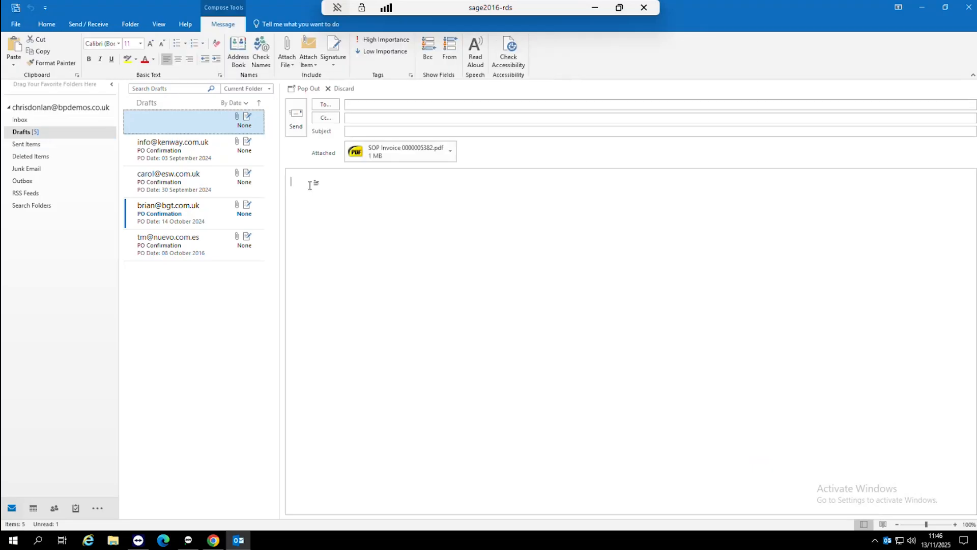
click(173, 218)
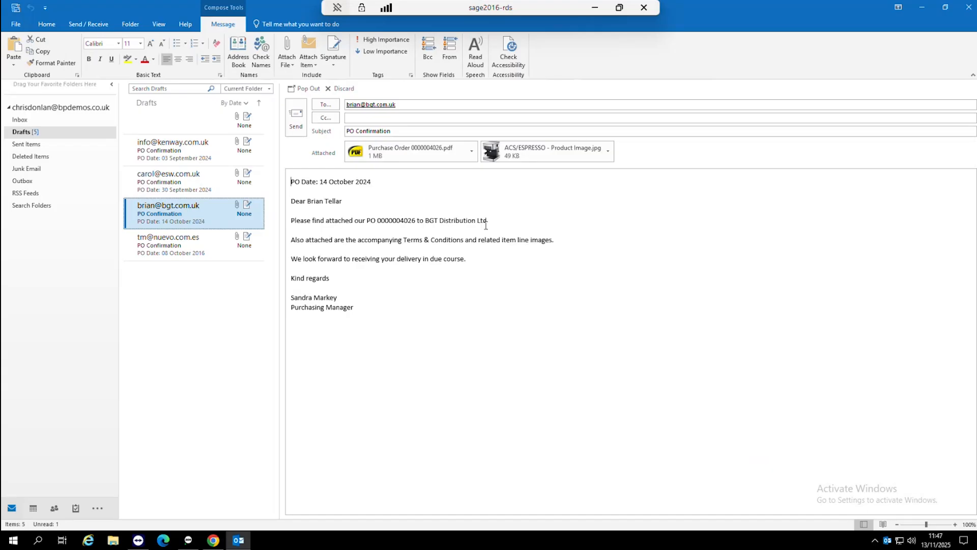
Open the purchase order PDF attached to the draft, review its order page and terms and conditions, and close it.
click(406, 156)
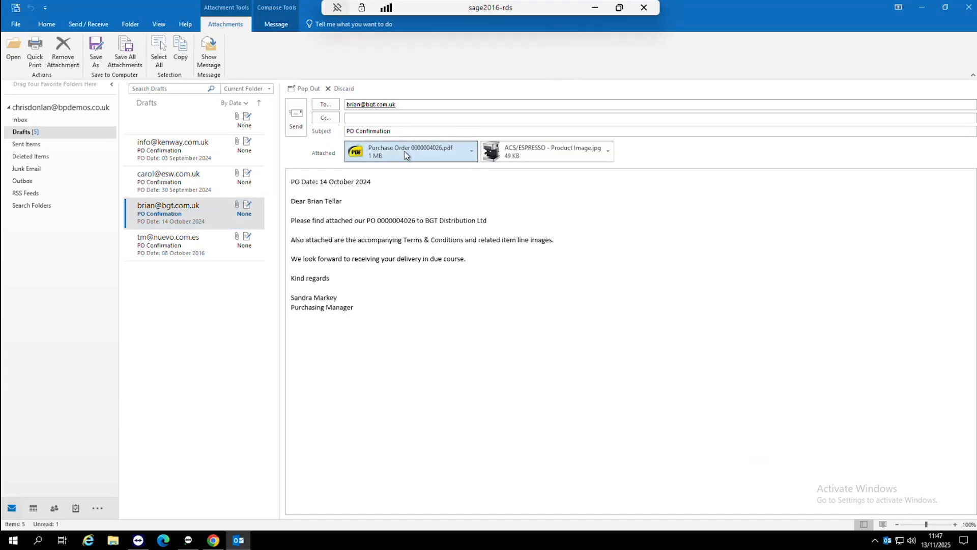
double_click(407, 155)
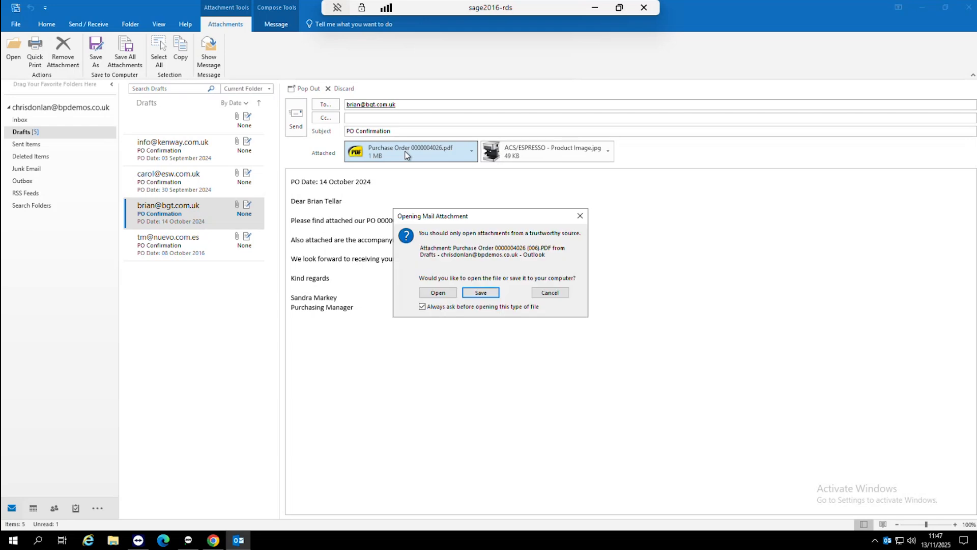
click(438, 294)
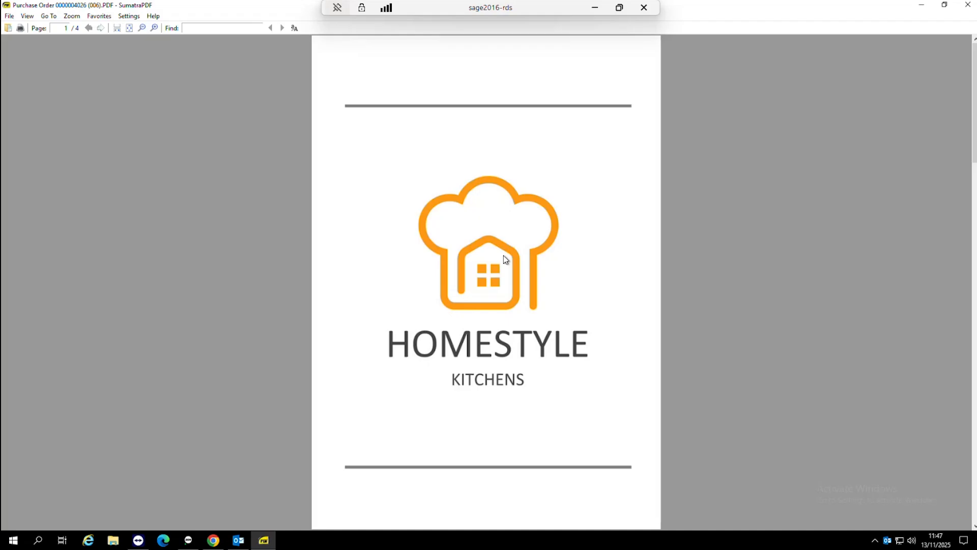
drag(974, 133, 973, 229)
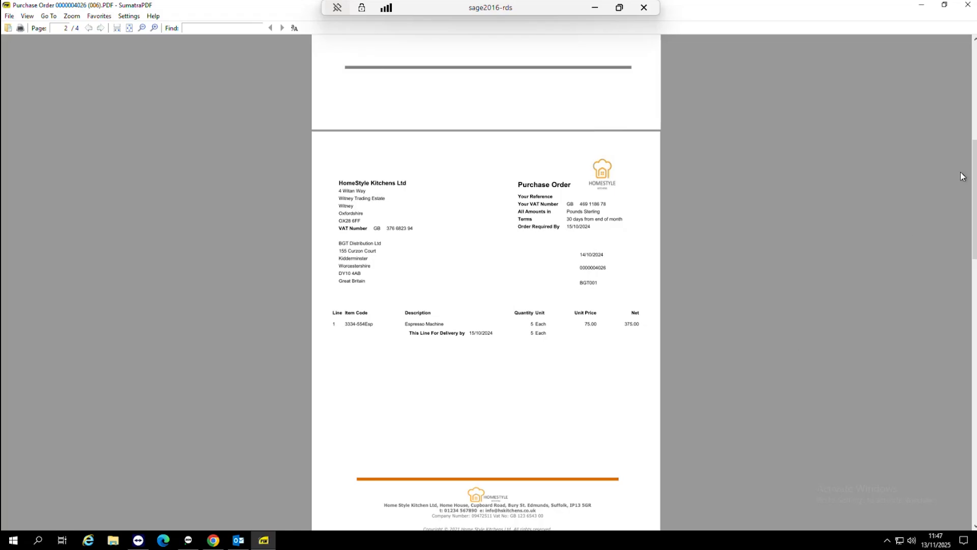
drag(973, 163, 974, 244)
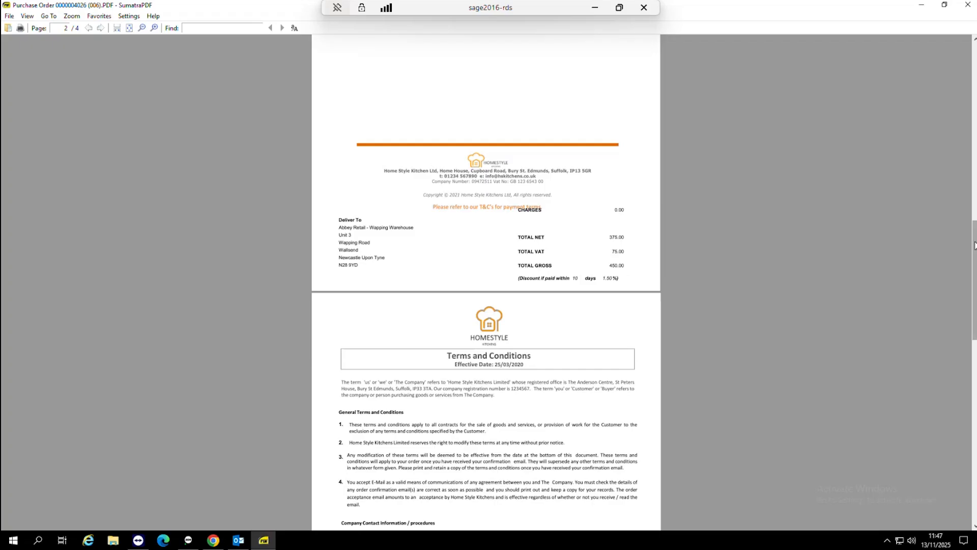
scroll(463, 248, down, 4)
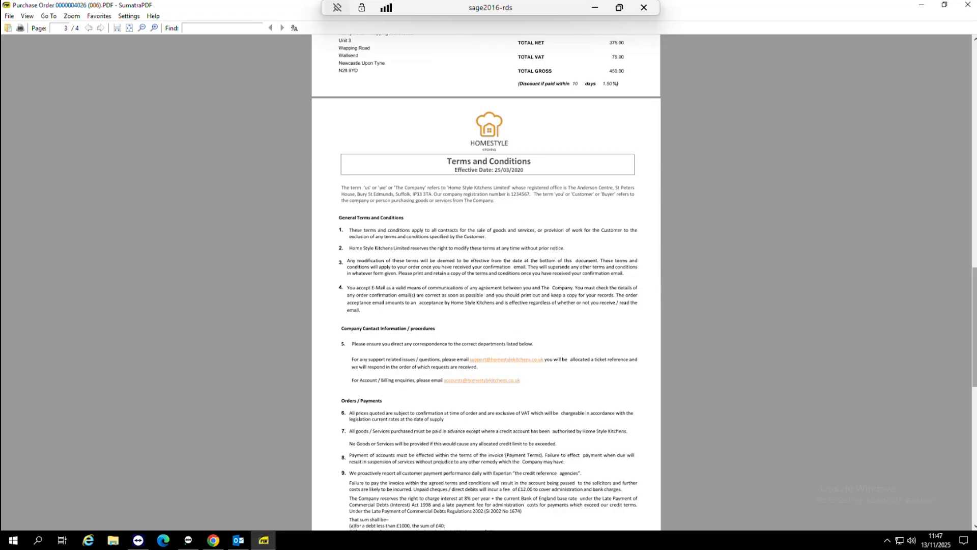
scroll(975, 305, up, 5)
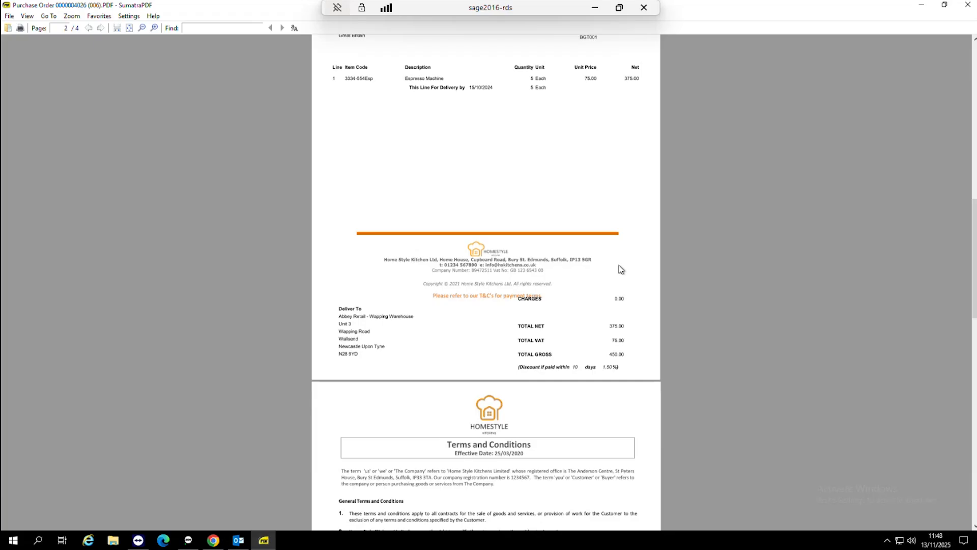
click(967, 6)
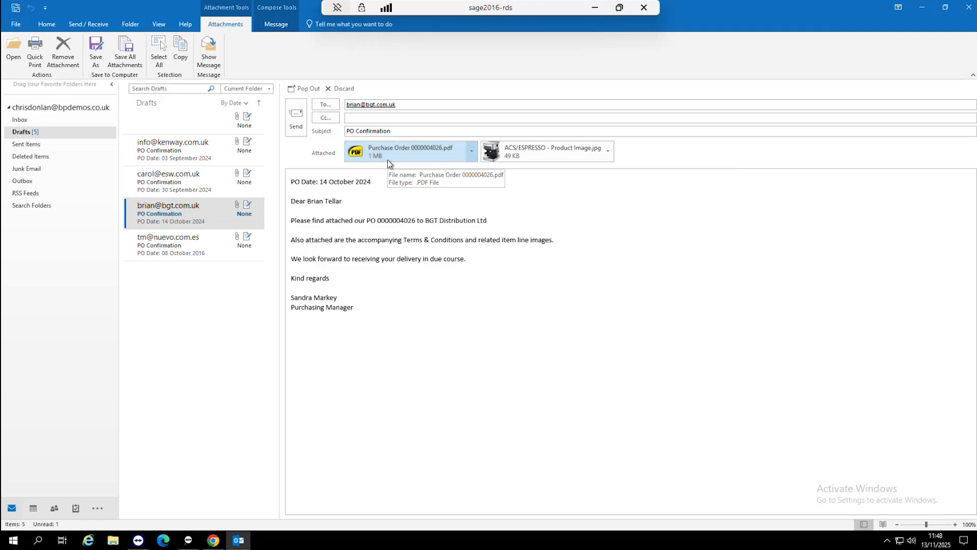
Open the ACS/ESPRESSO product image attached to the draft, view it, and close both the image and Outlook.
click(526, 157)
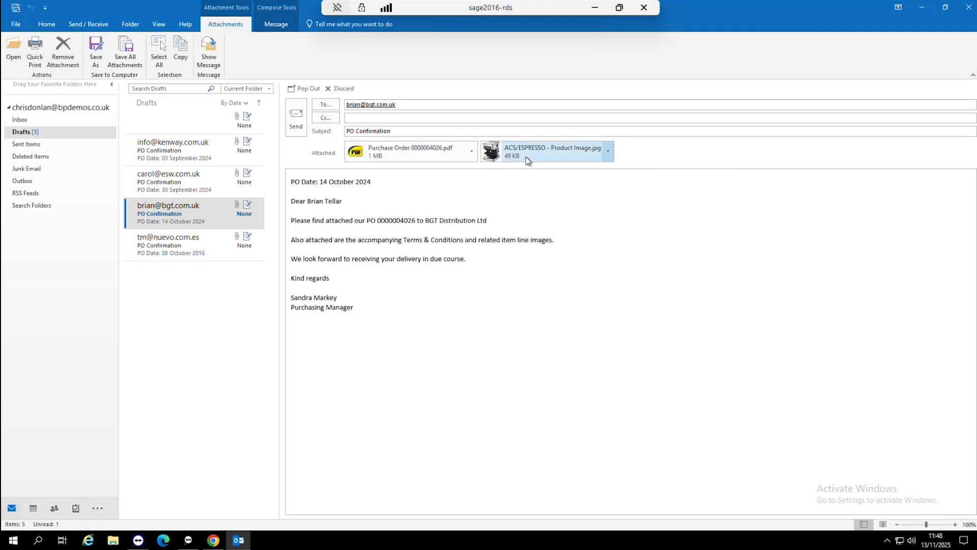
double_click(527, 157)
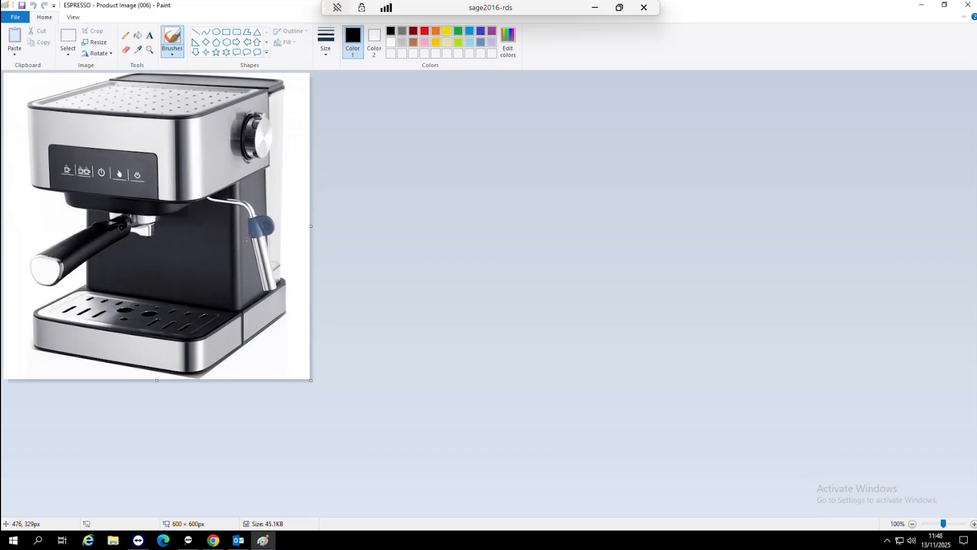
click(968, 6)
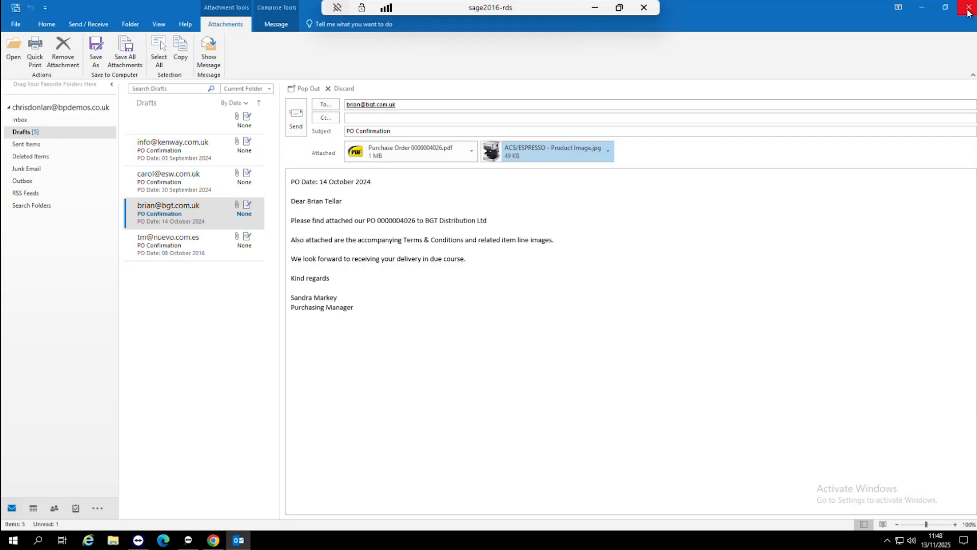
click(968, 10)
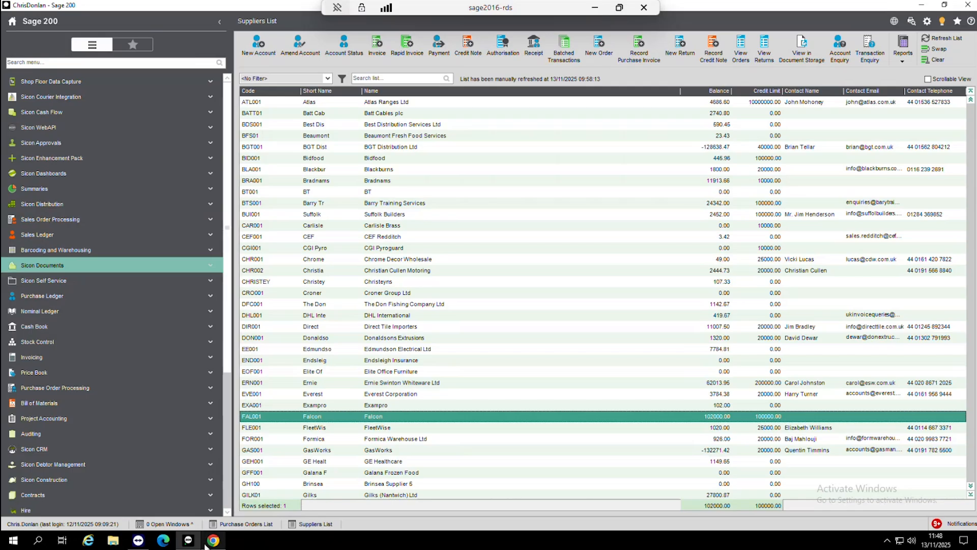
Return to Sage 200 and list the Payment Processing routines among the Purchase Ledger's Period End Routines.
mouse_move(215, 543)
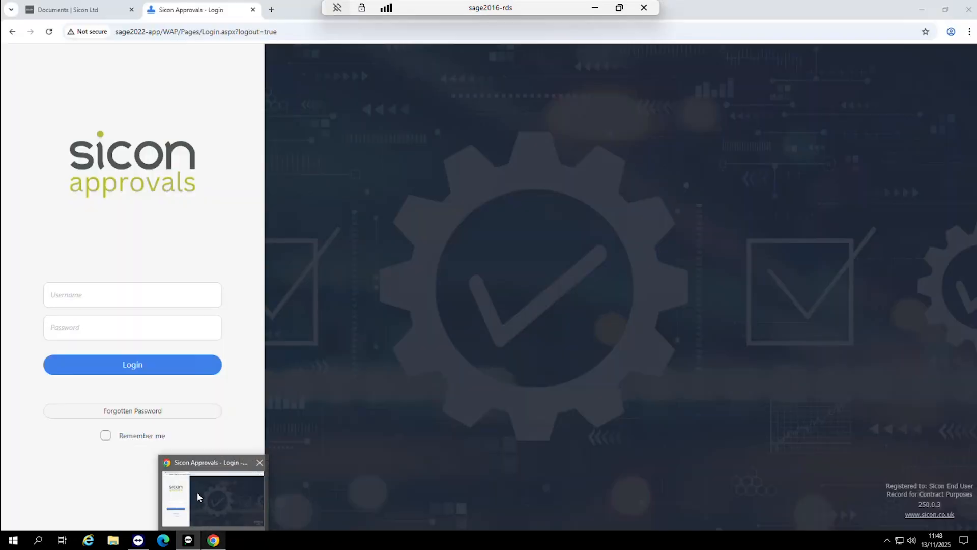
click(248, 494)
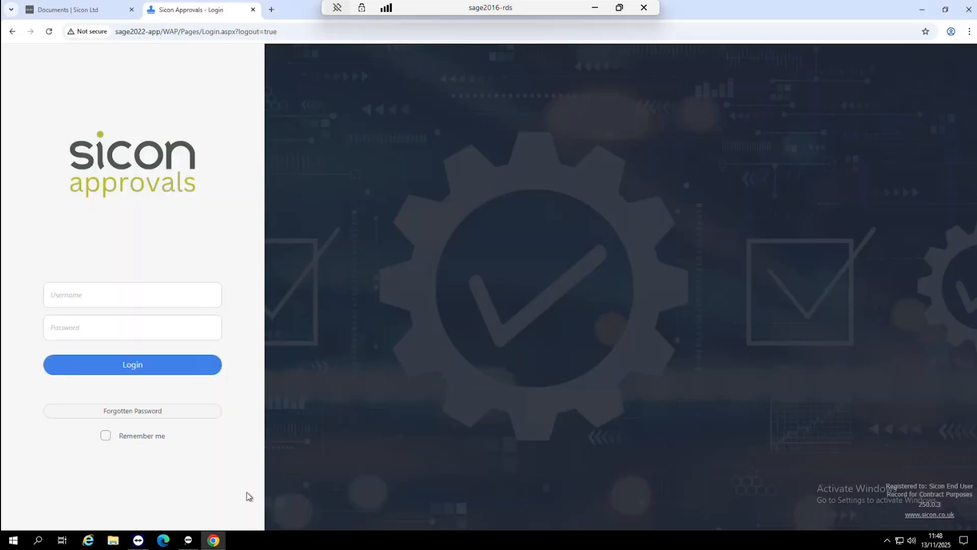
click(187, 541)
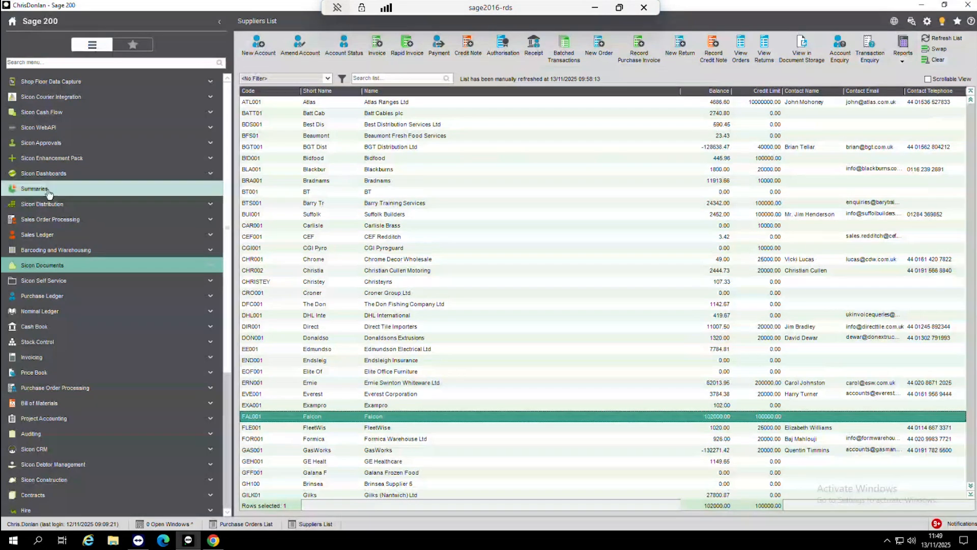
click(70, 296)
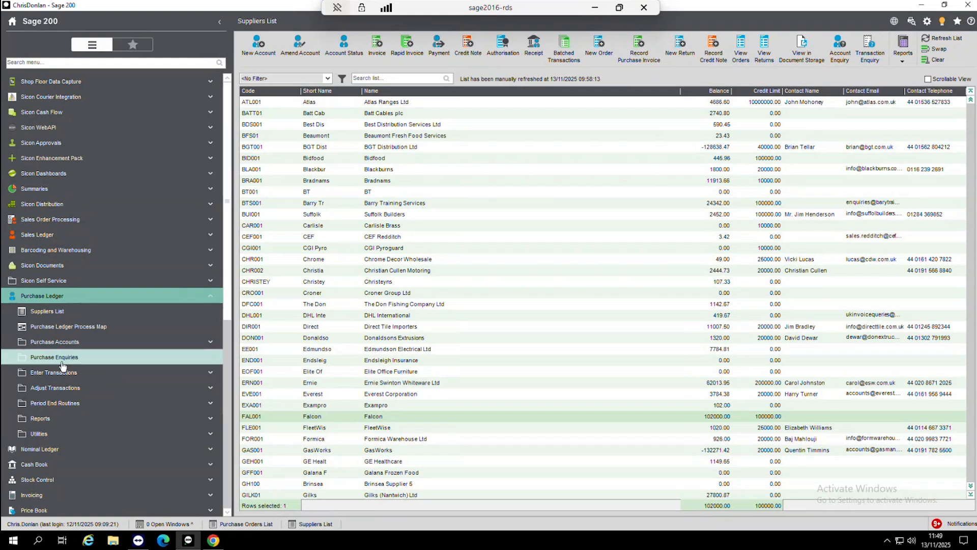
click(80, 403)
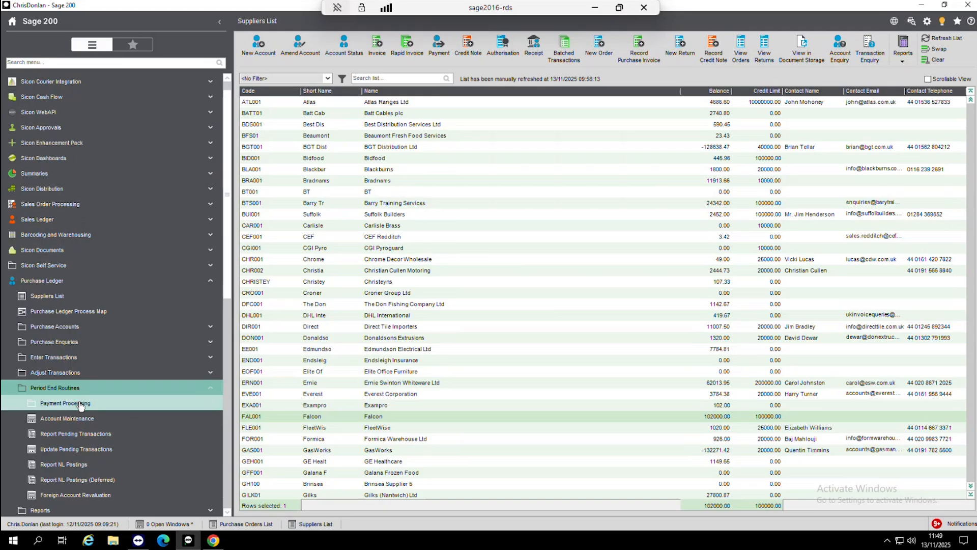
click(80, 403)
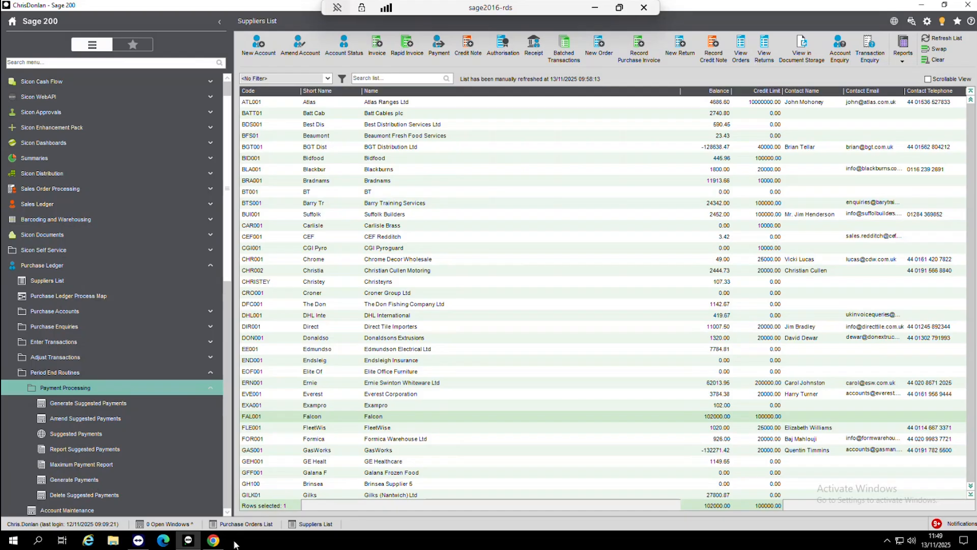
Switch to Sicon Approvals in Chrome and log in with the approver's username and account password.
click(219, 537)
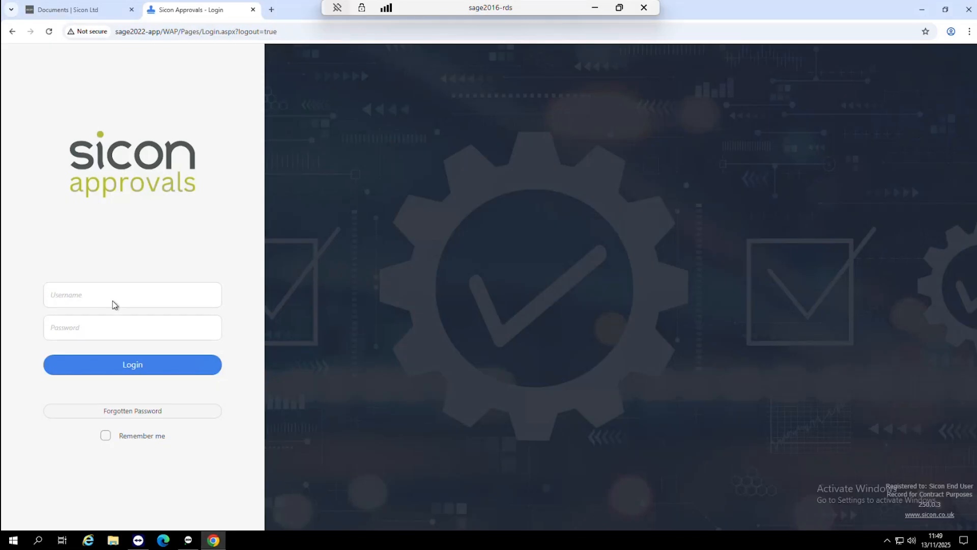
click(81, 298)
text(suzanne)
key(Tab)
text(••••••••)
key(Return)
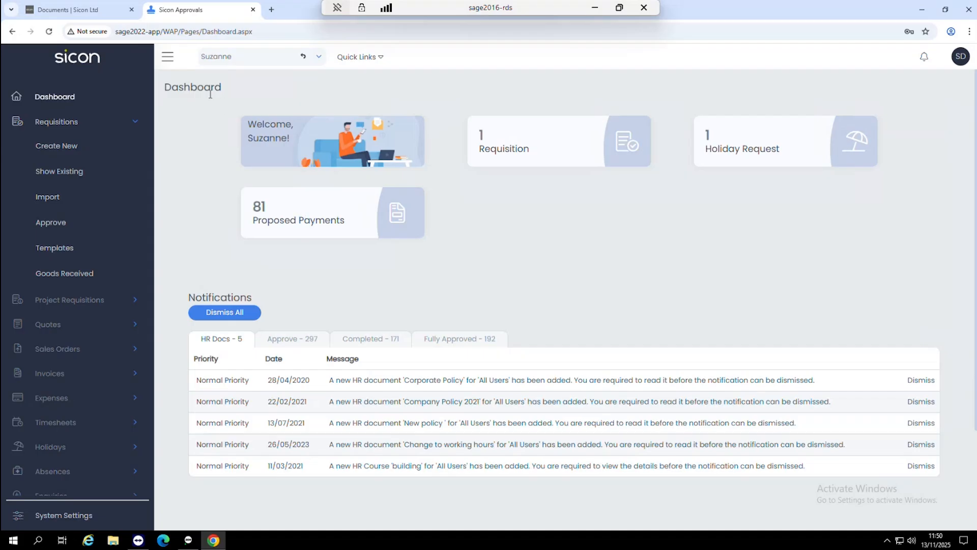
Open the proposed payments awaiting approval, review the supplier list, and inspect the payment lines for Edmundson Electrical Ltd.
click(303, 207)
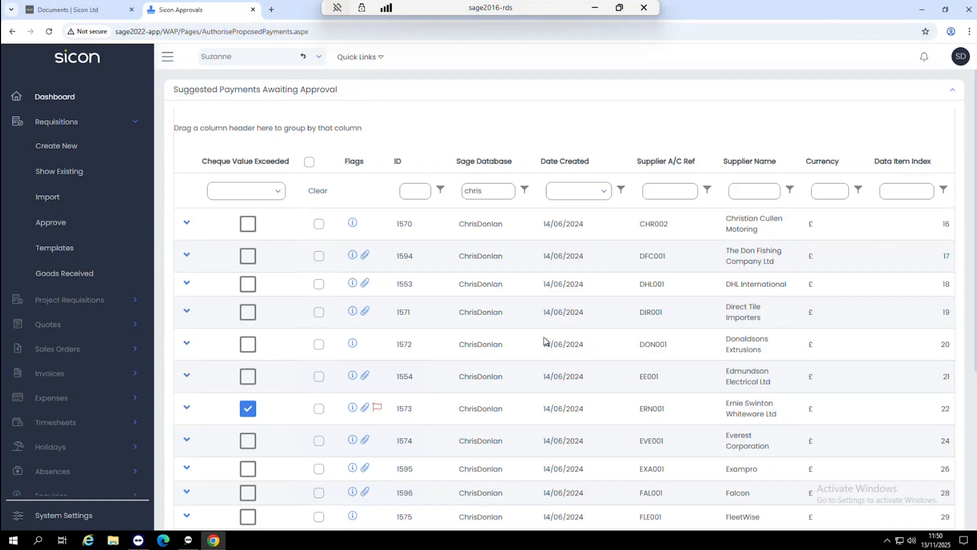
scroll(545, 340, down, 3)
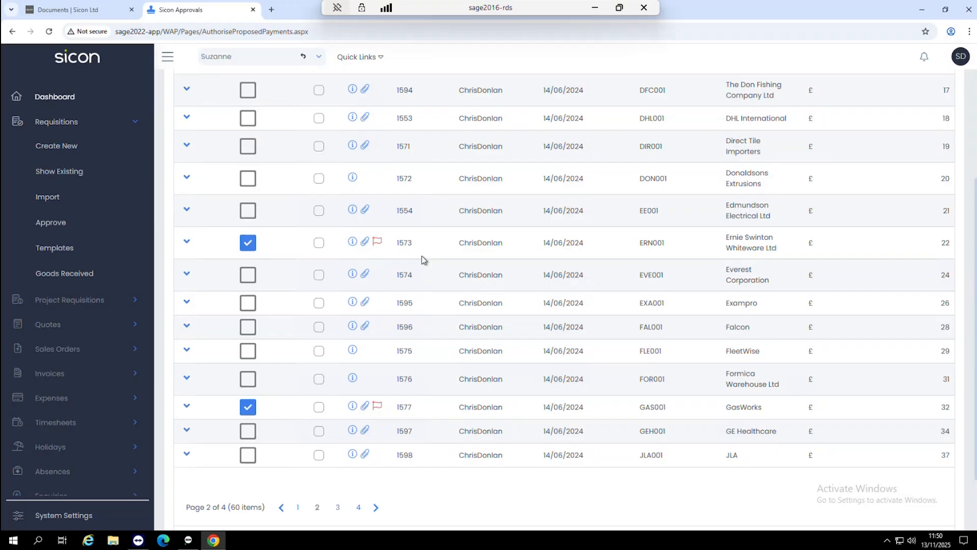
scroll(265, 208, up, 3)
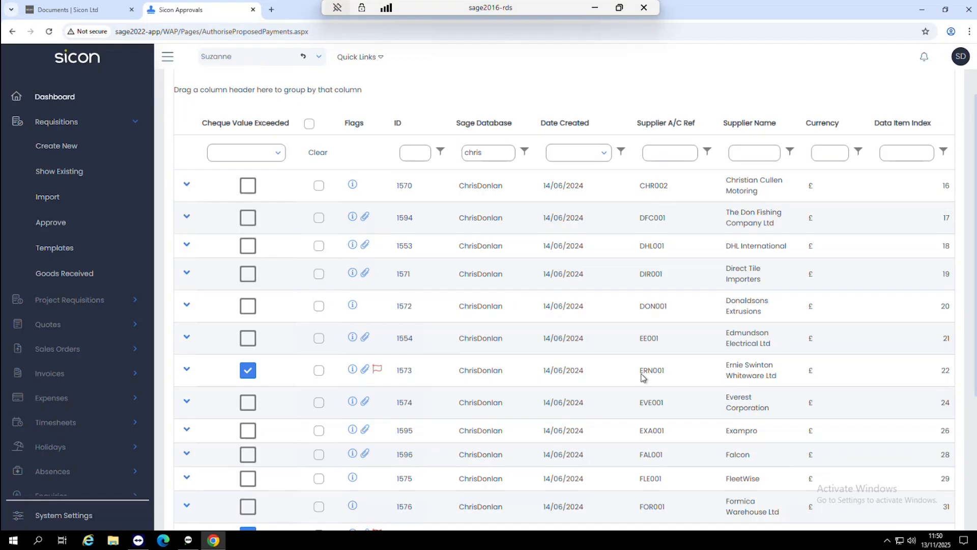
scroll(688, 375, down, 2)
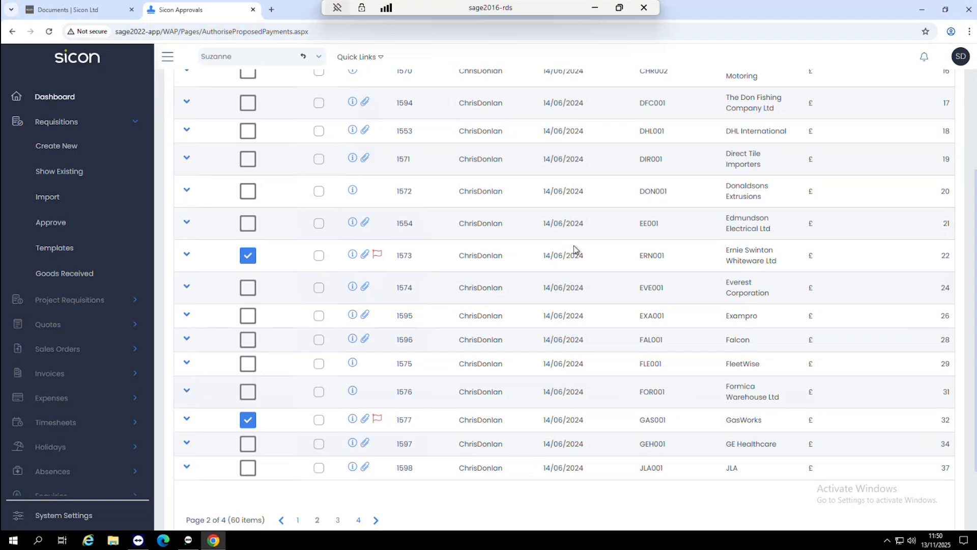
click(187, 226)
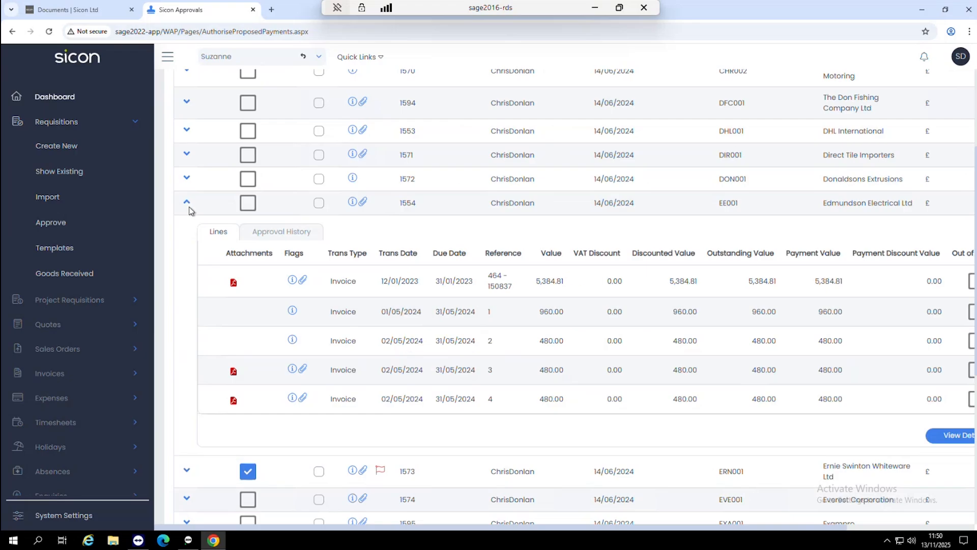
click(187, 202)
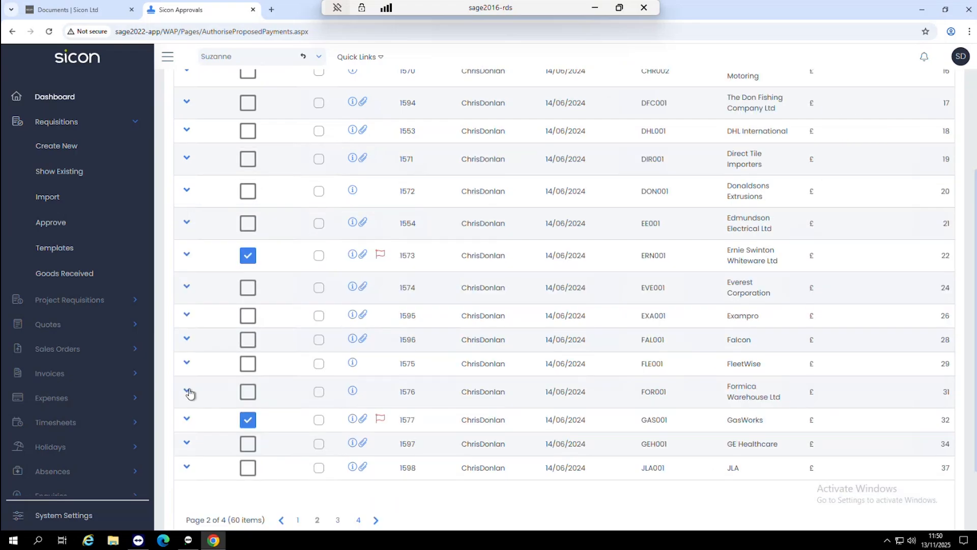
Expand the GasWorks suggested payment and examine its invoice lines, attachments and approval options.
click(187, 419)
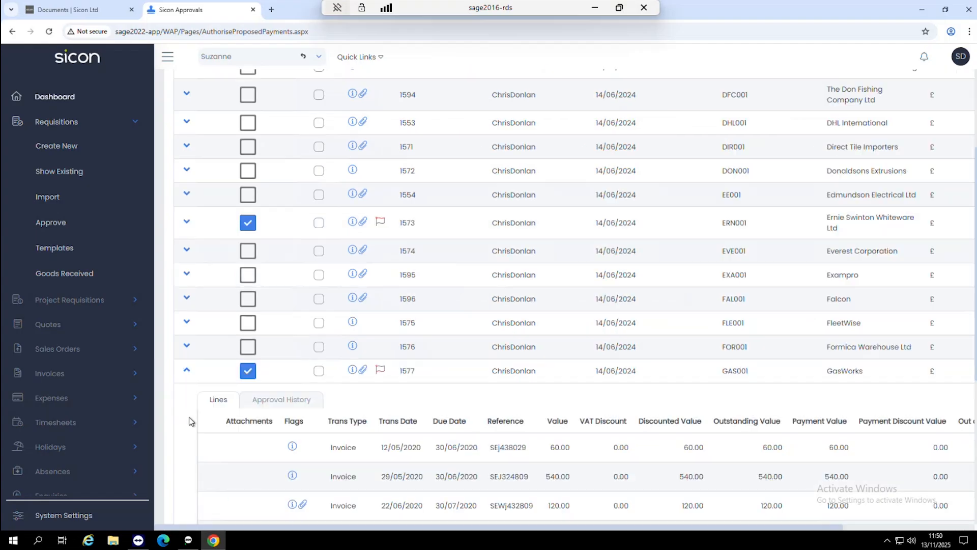
scroll(190, 421, down, 3)
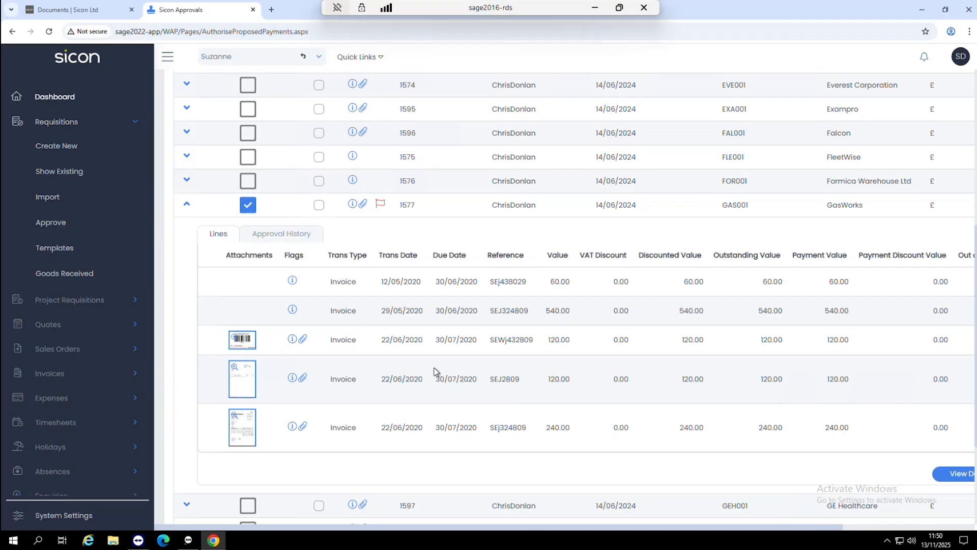
mouse_move(234, 383)
mouse_move(245, 427)
drag(550, 529, 630, 527)
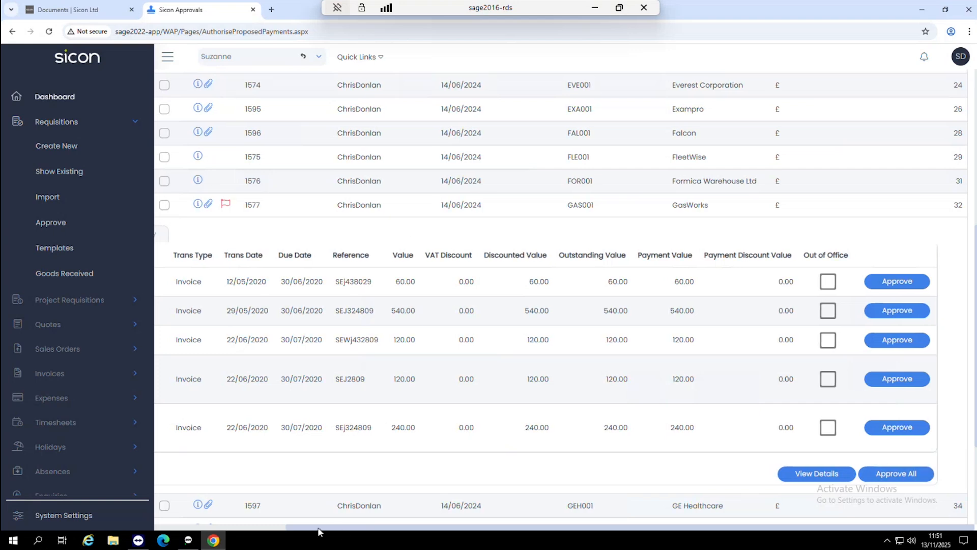
drag(342, 529, 259, 530)
scroll(524, 350, down, 3)
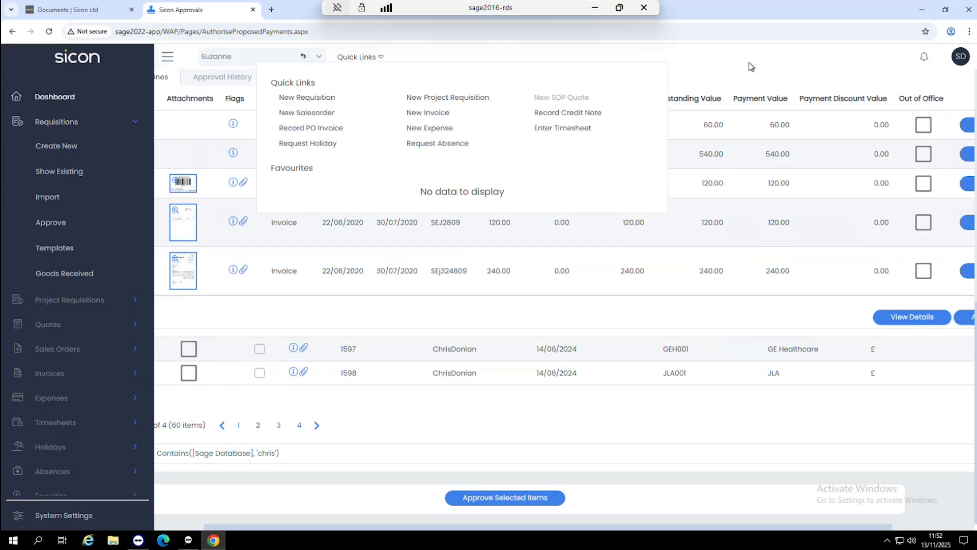
Log out of Sicon Approvals and open the home page of the Sicon website.
mouse_move(961, 56)
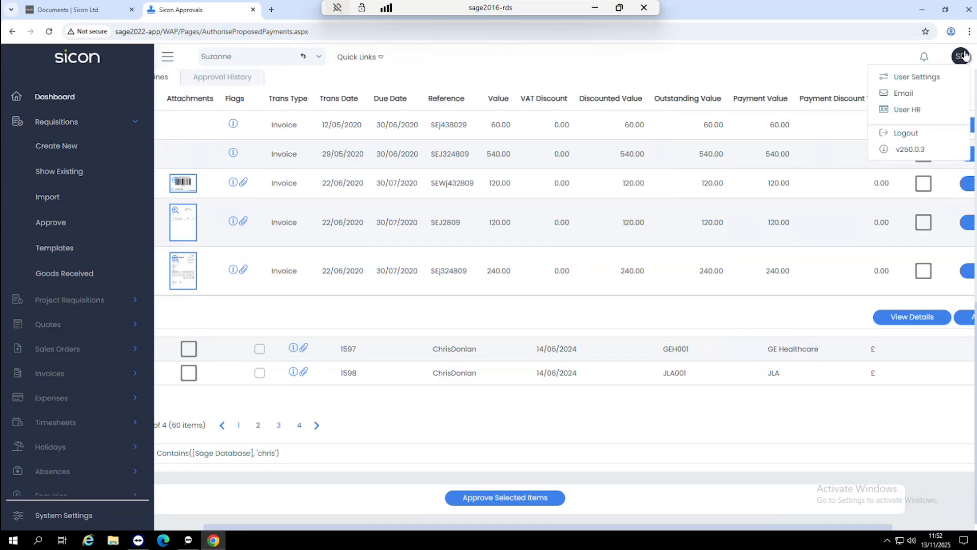
click(898, 134)
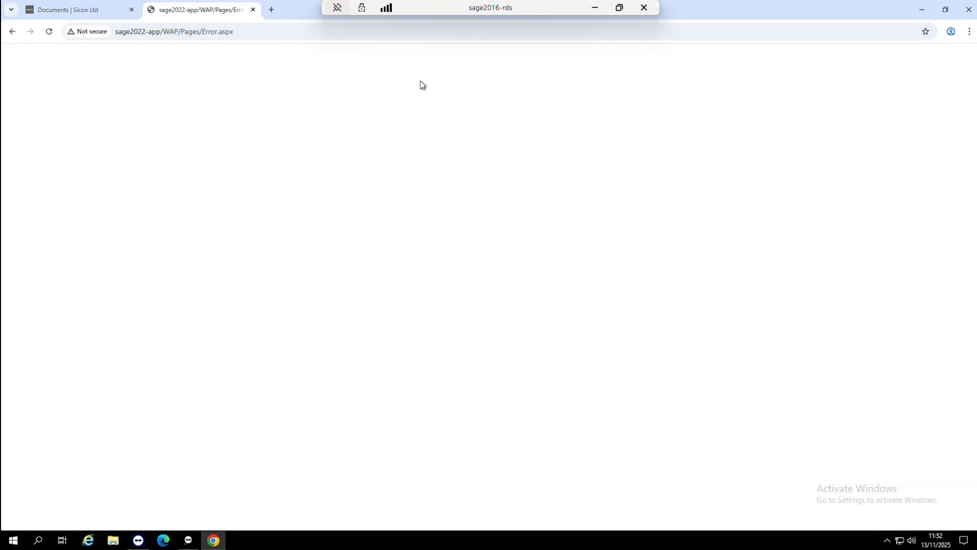
click(93, 12)
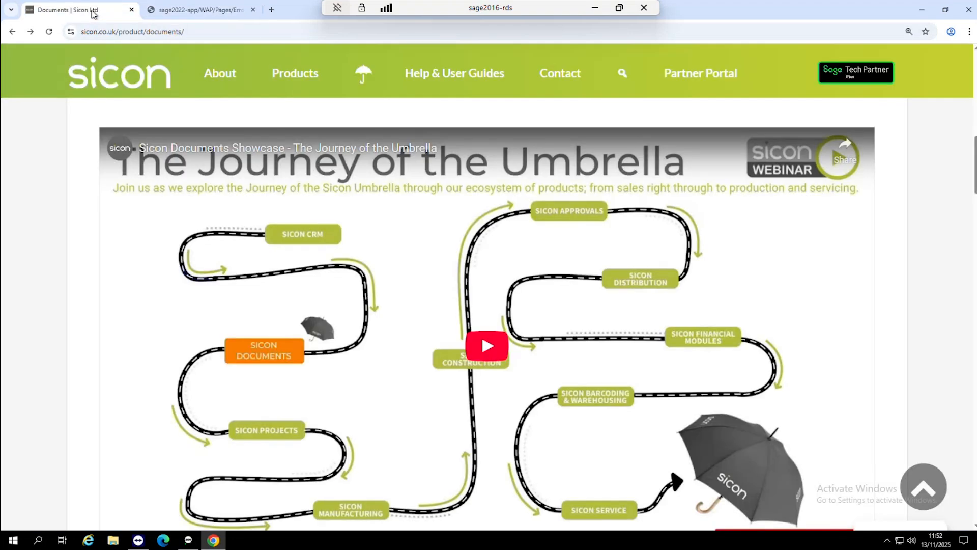
click(142, 76)
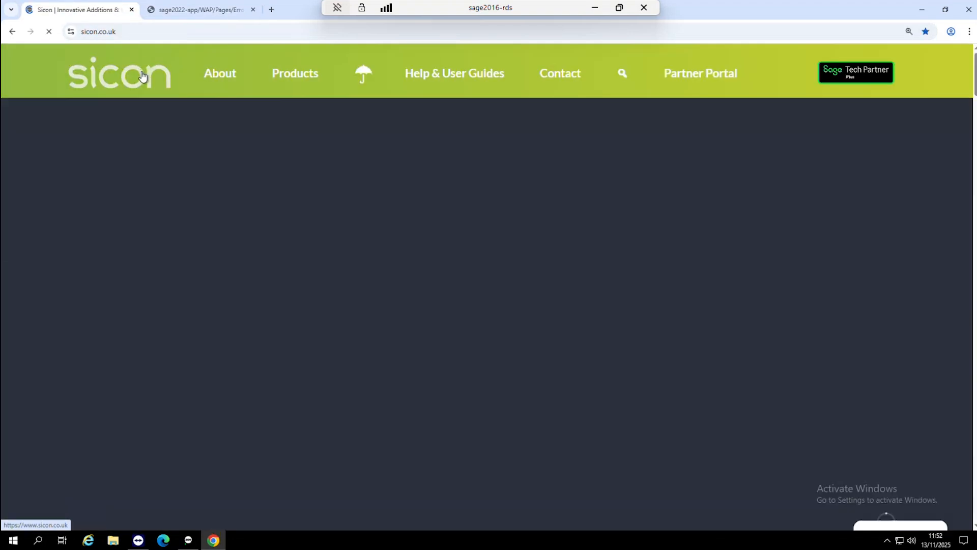